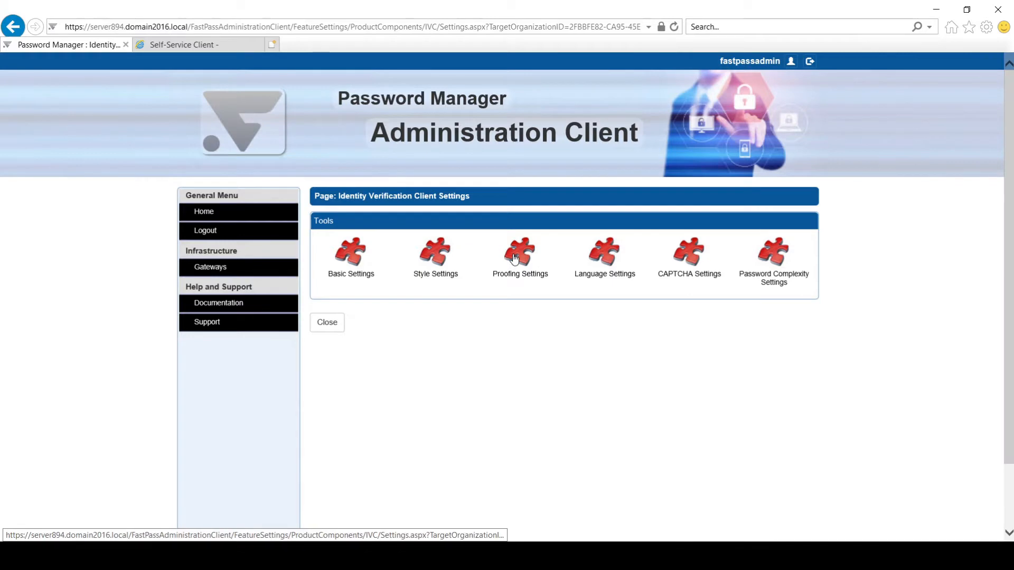
Step: Restore the default settings under Proofing Settings > Basic Settings, creating the Default Proofing Profile
left_click(515, 258)
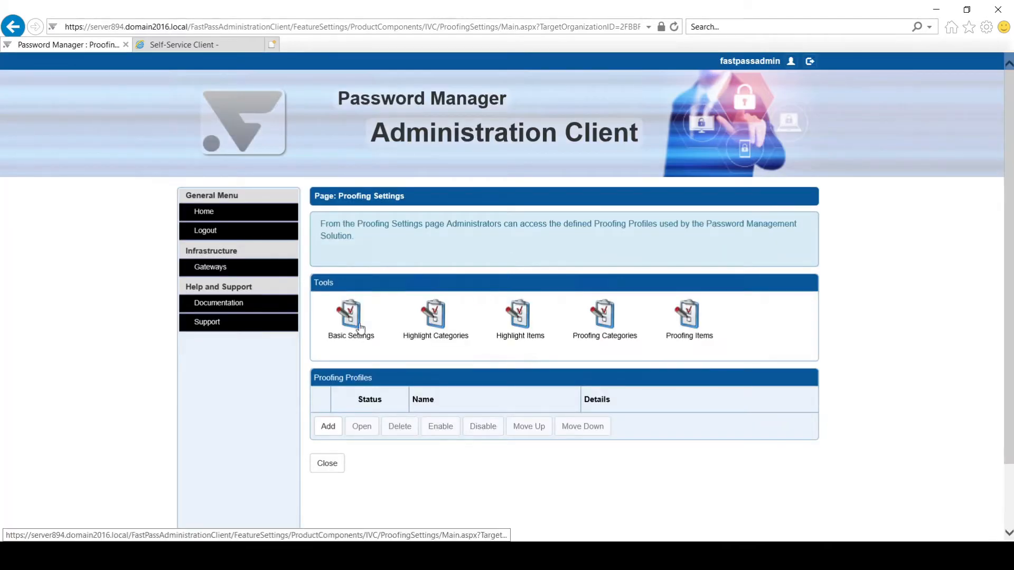
left_click(359, 326)
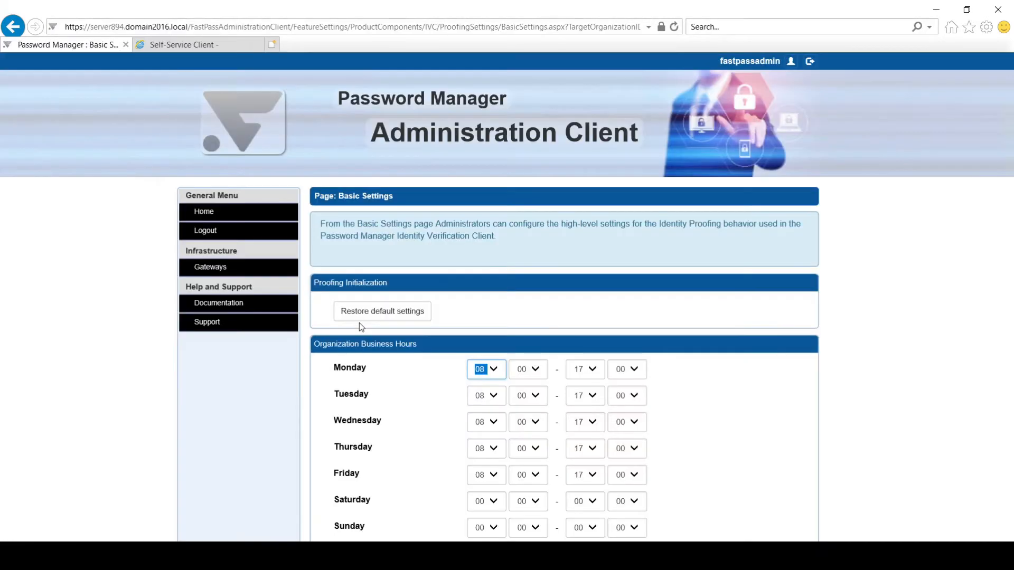
left_click(404, 319)
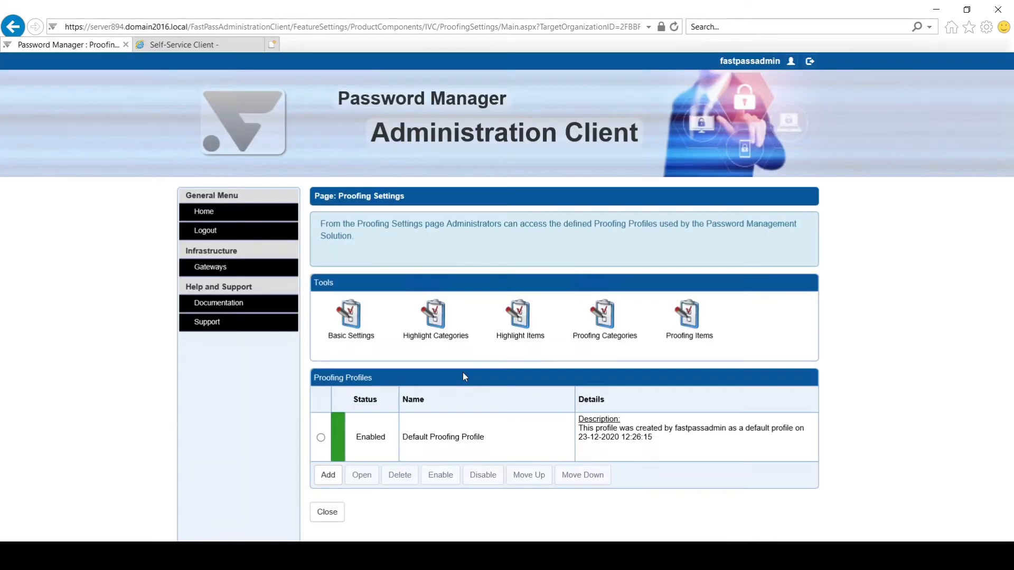
Step: In the Default Proofing Profile, allow FPSupervisors as IVC Supervisor Users and save
double_click(394, 436)
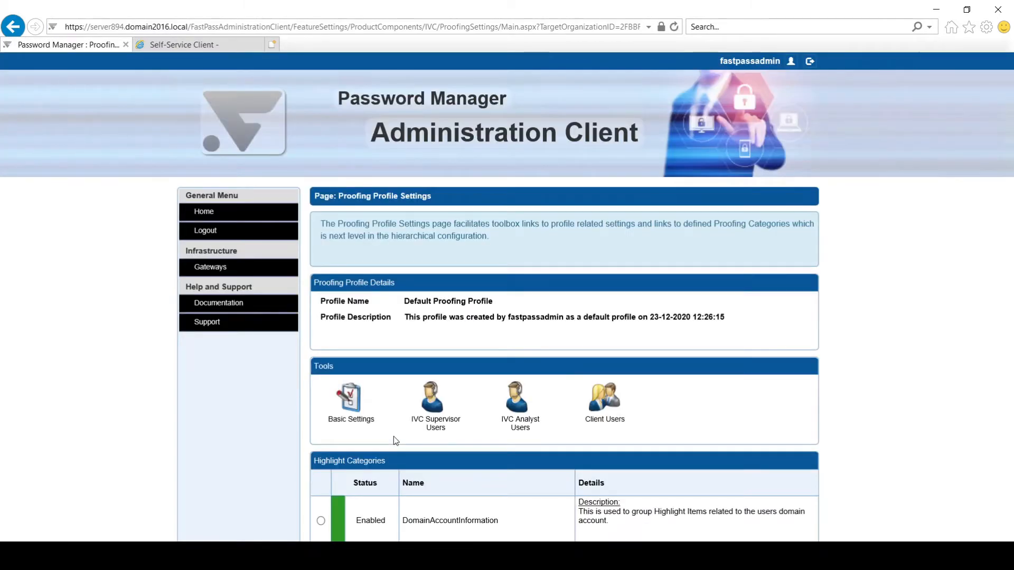
scroll(415, 415, "down", 3)
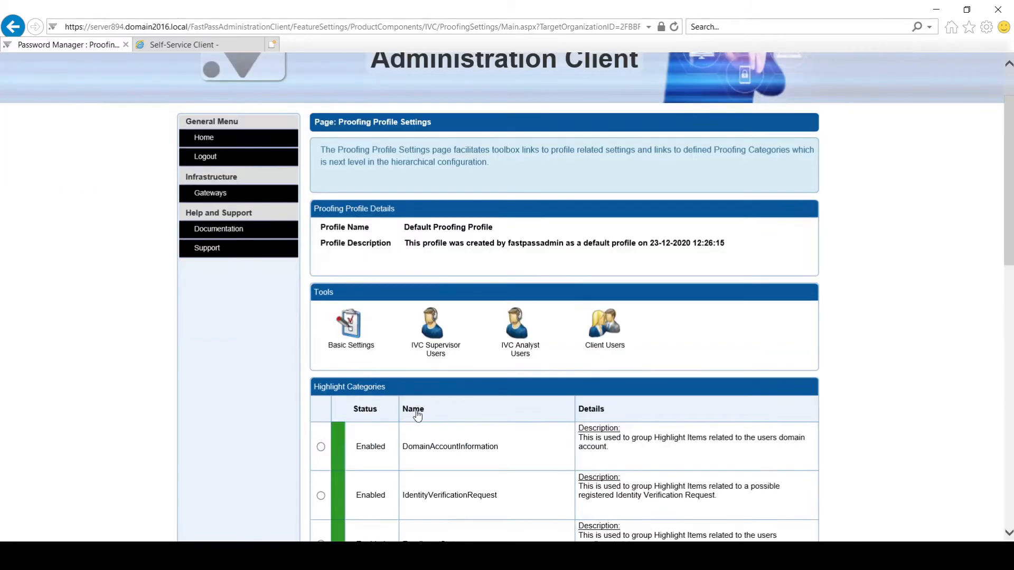
left_click(436, 241)
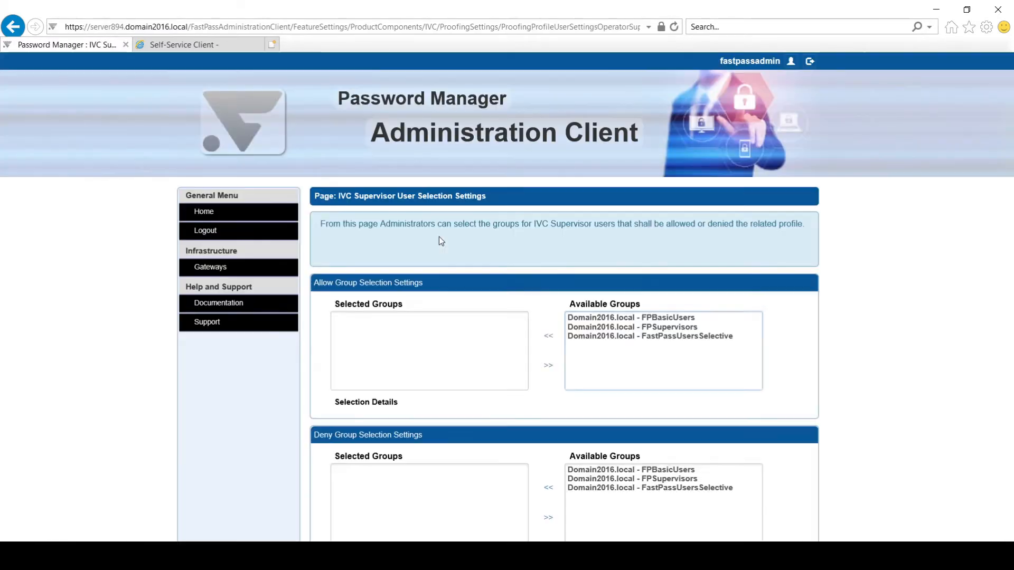
double_click(601, 327)
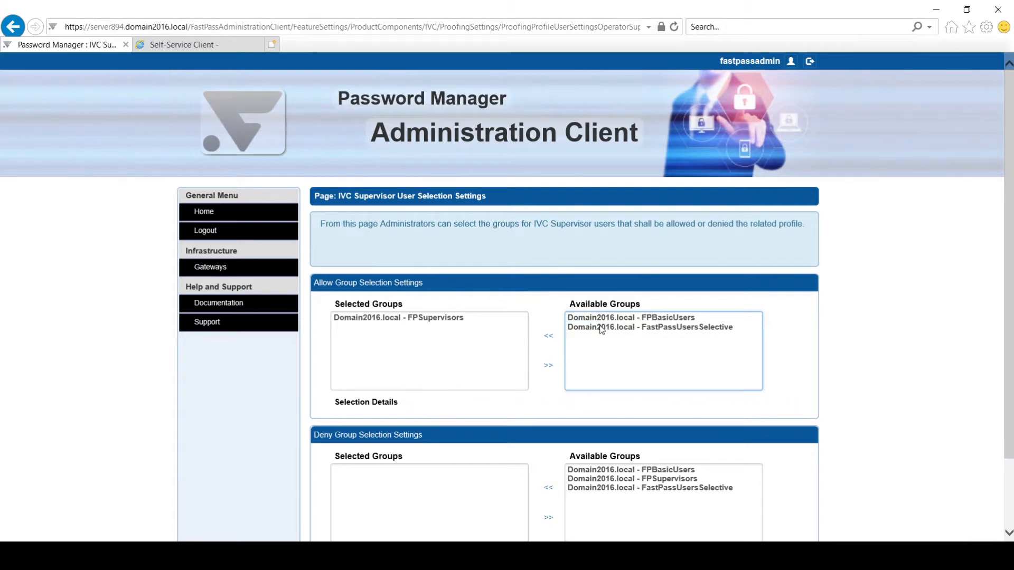
scroll(558, 342, "down", 2)
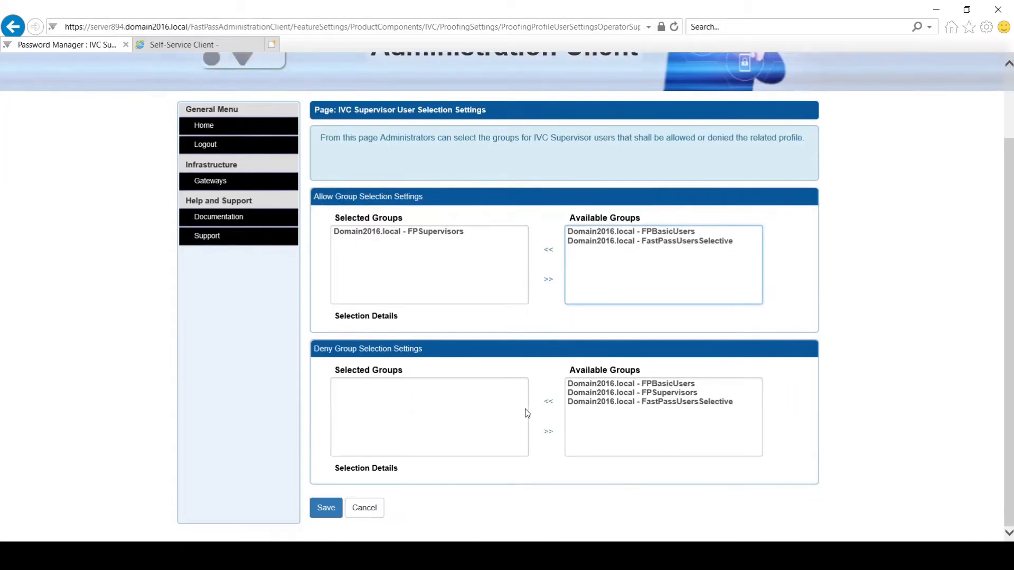
left_click(327, 515)
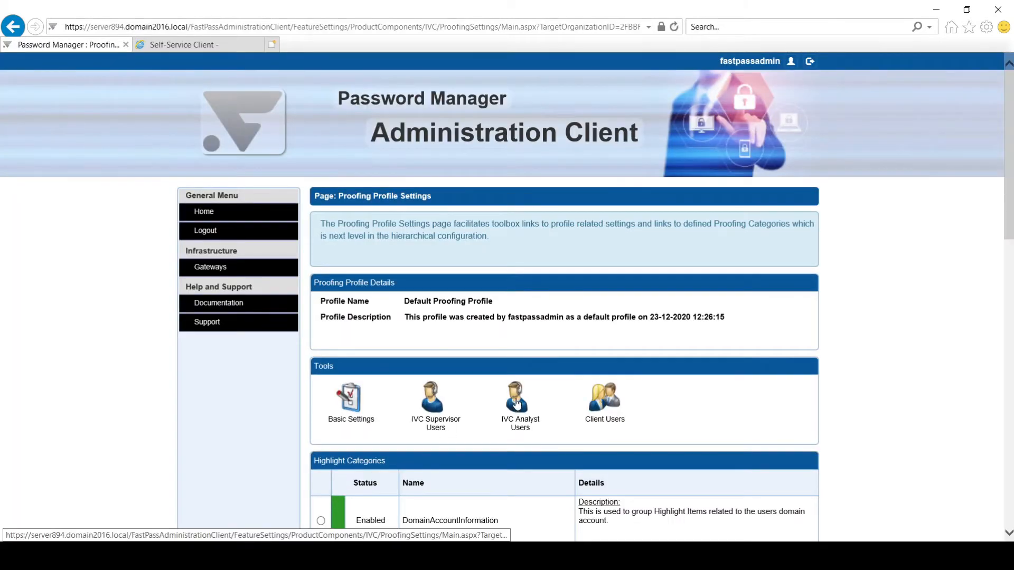
Step: Allow FPSupervisors as IVC Analyst Users and save
left_click(516, 404)
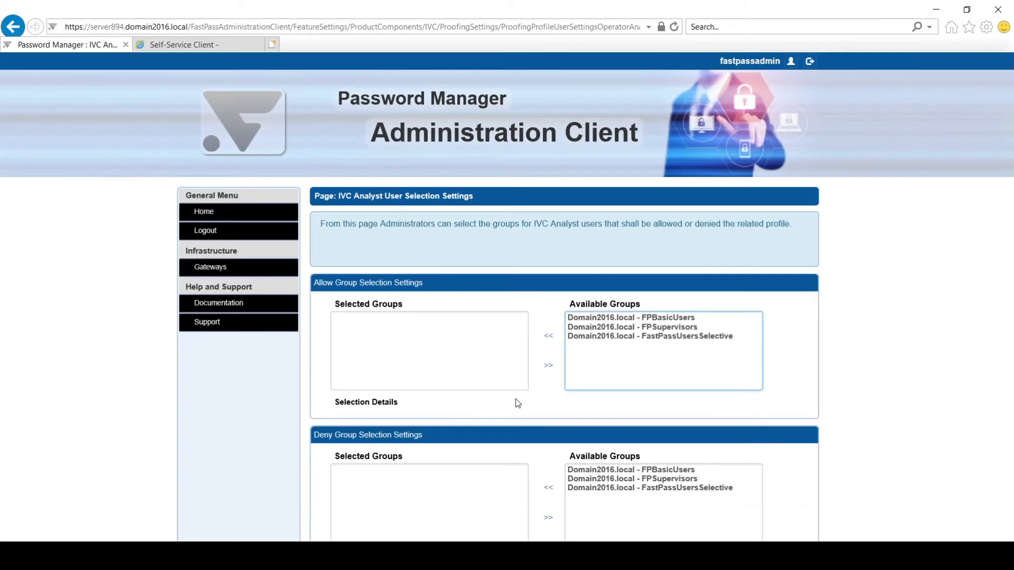
double_click(614, 330)
scroll(539, 401, "down", 2)
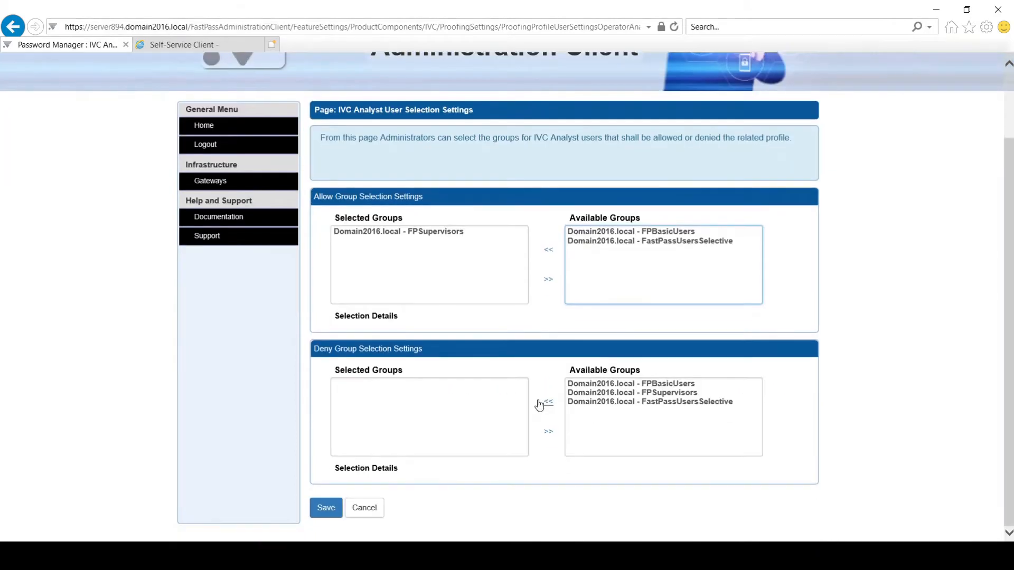
left_click(326, 508)
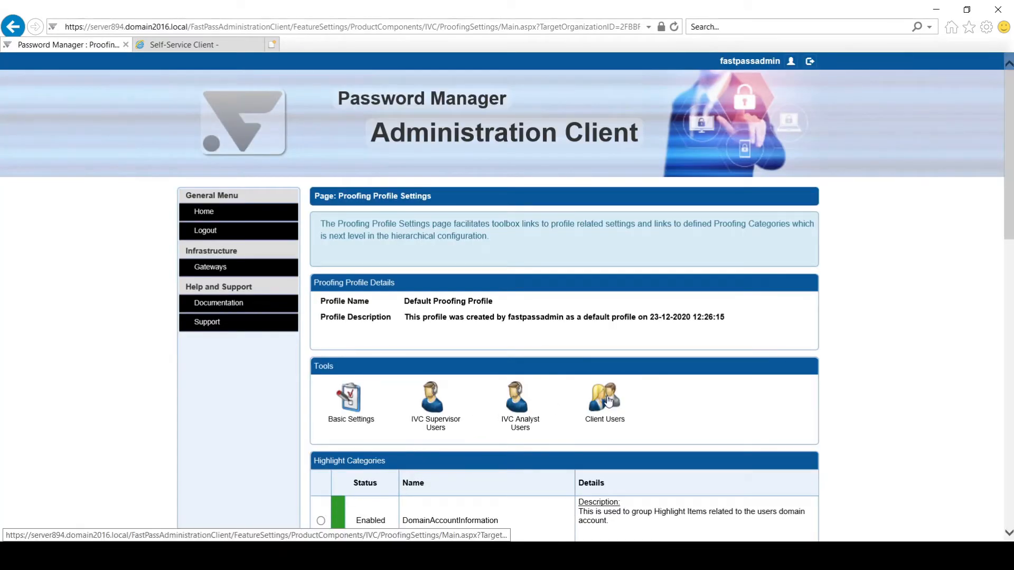
Step: Allow FPBasicUsers as Client Users, save, and review the profile's enabled categories
left_click(608, 401)
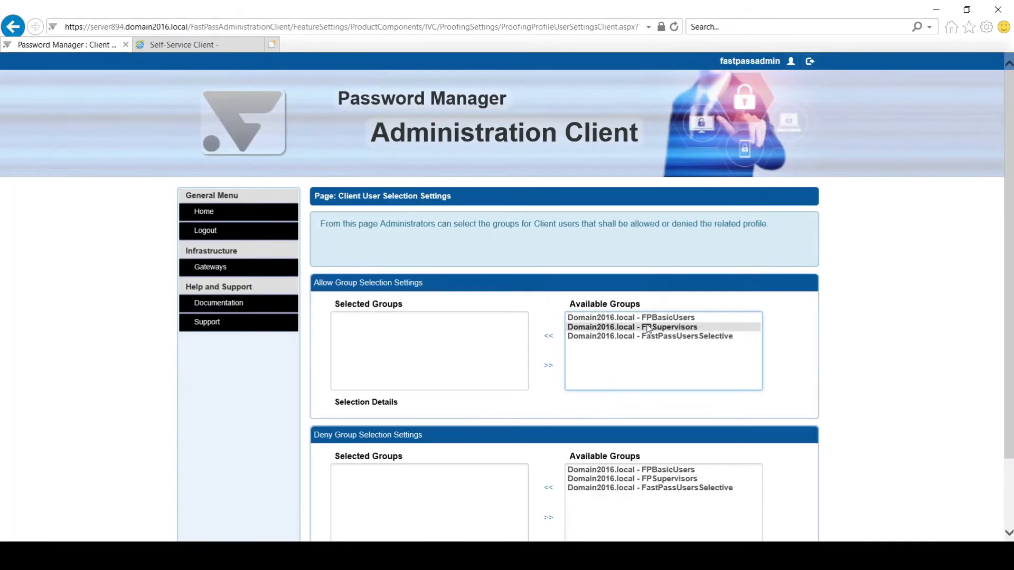
double_click(650, 321)
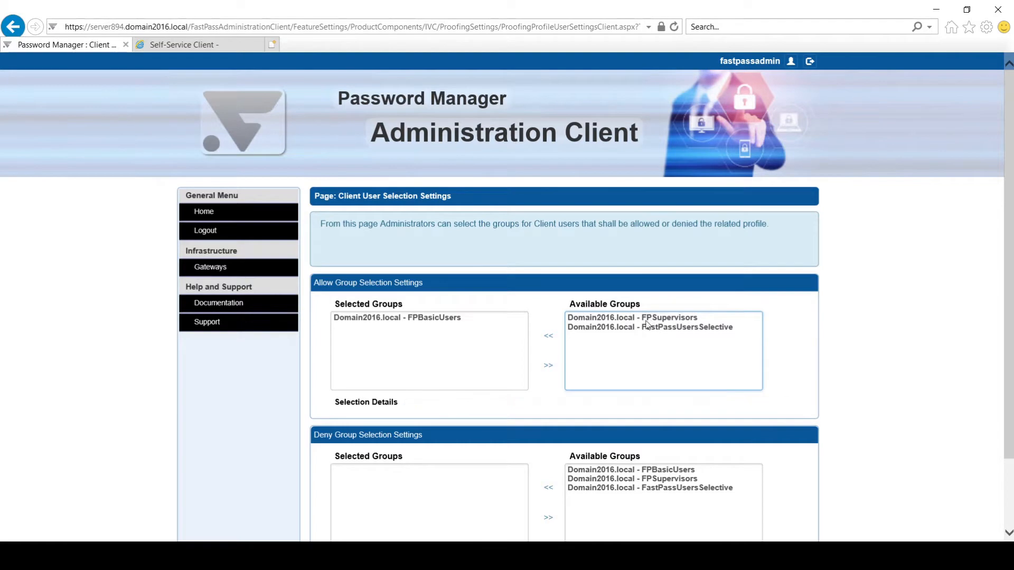
scroll(572, 395, "down", 2)
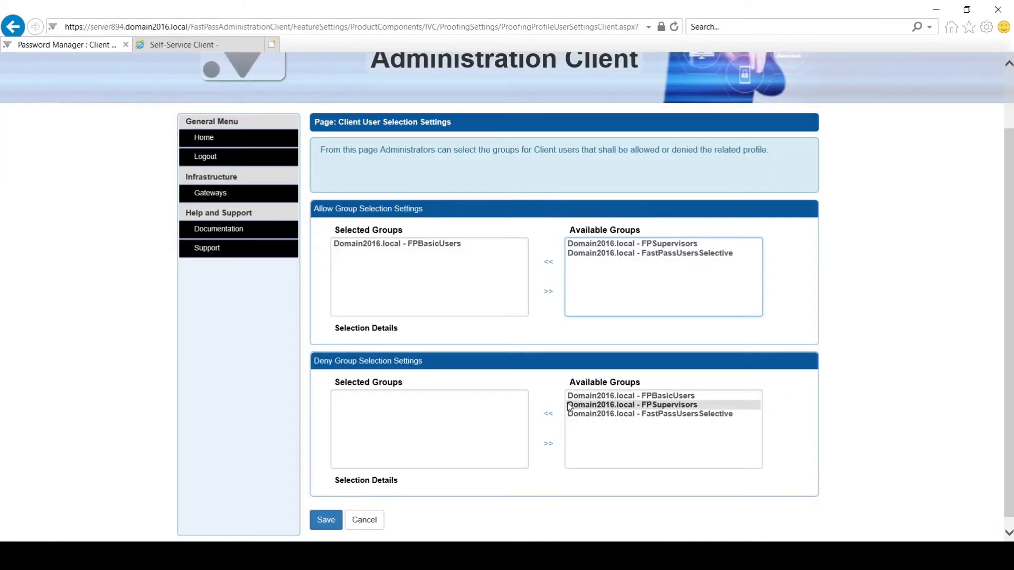
left_click(326, 521)
scroll(409, 441, "down", 5)
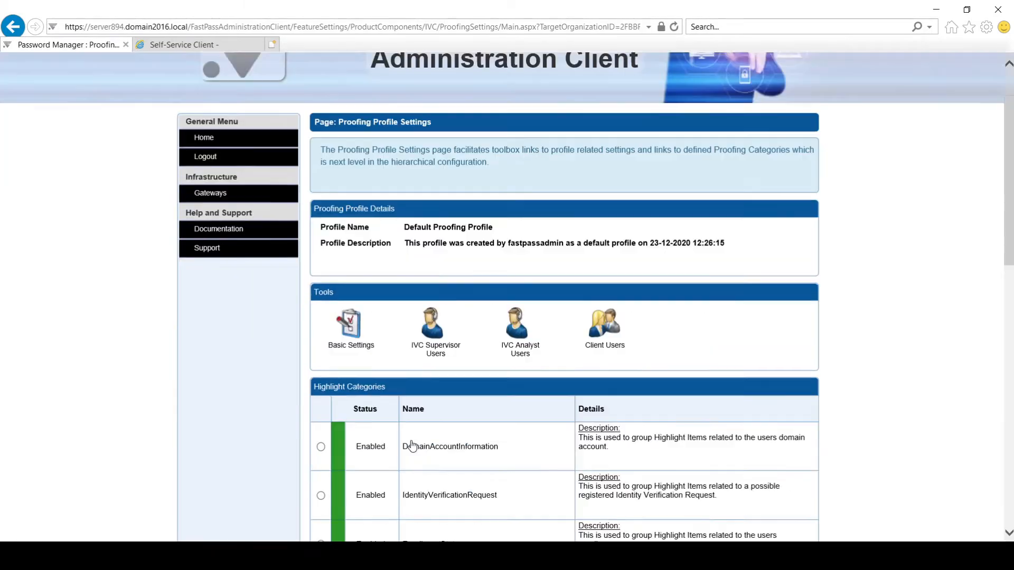
scroll(411, 439, "down", 2)
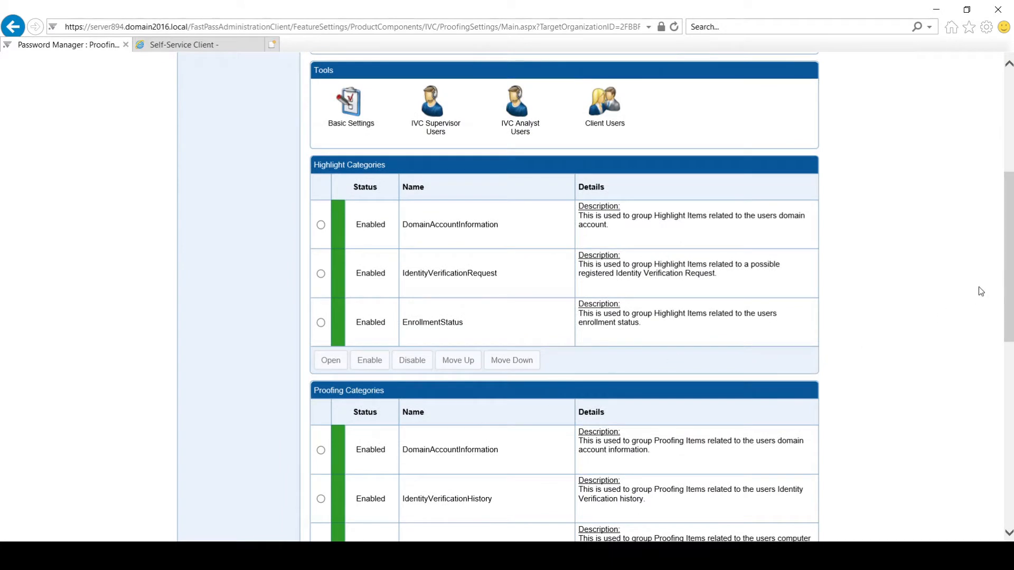
left_click_drag(1008, 259, 987, 455)
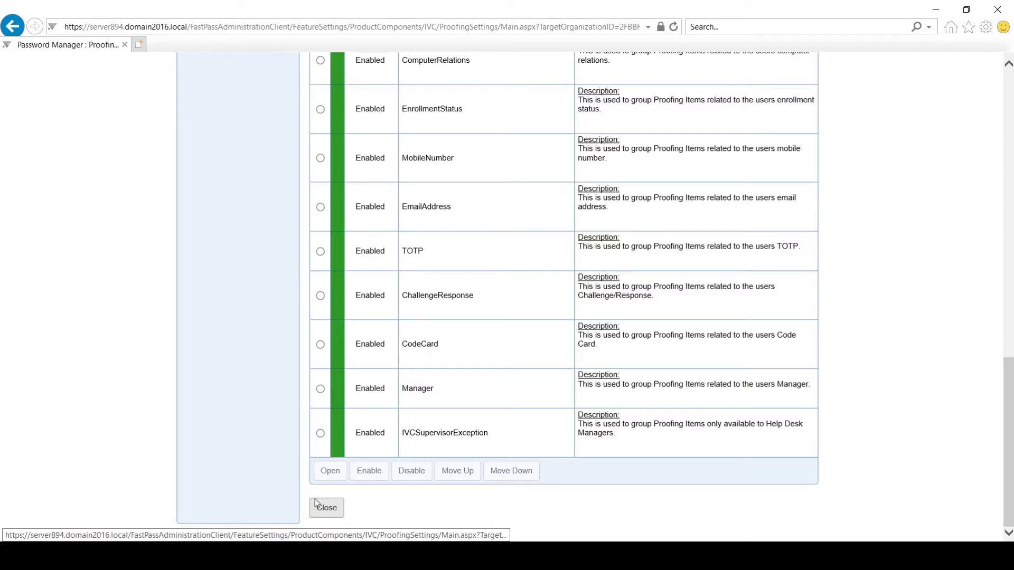
scroll(279, 447, "up", 3)
scroll(276, 433, "up", 13)
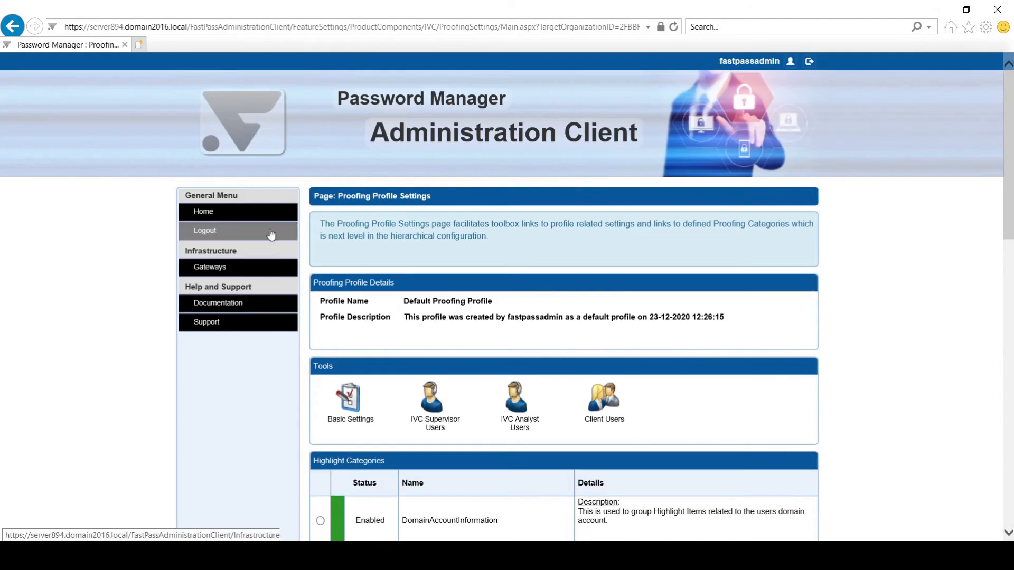
Step: Go from the organization's main page to the Infrastructure Network Settings list
left_click(272, 219)
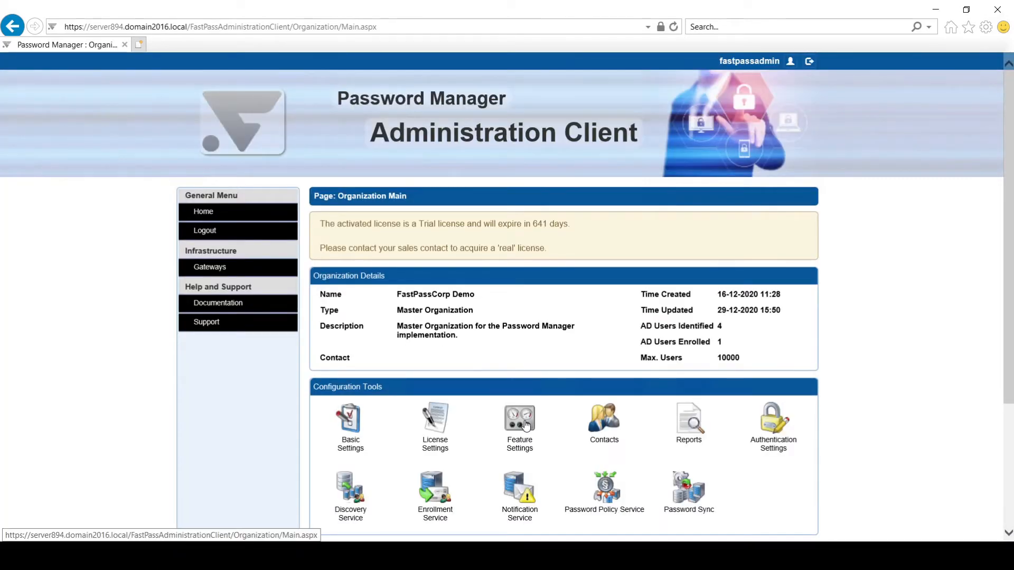
left_click(525, 426)
scroll(398, 438, "down", 7)
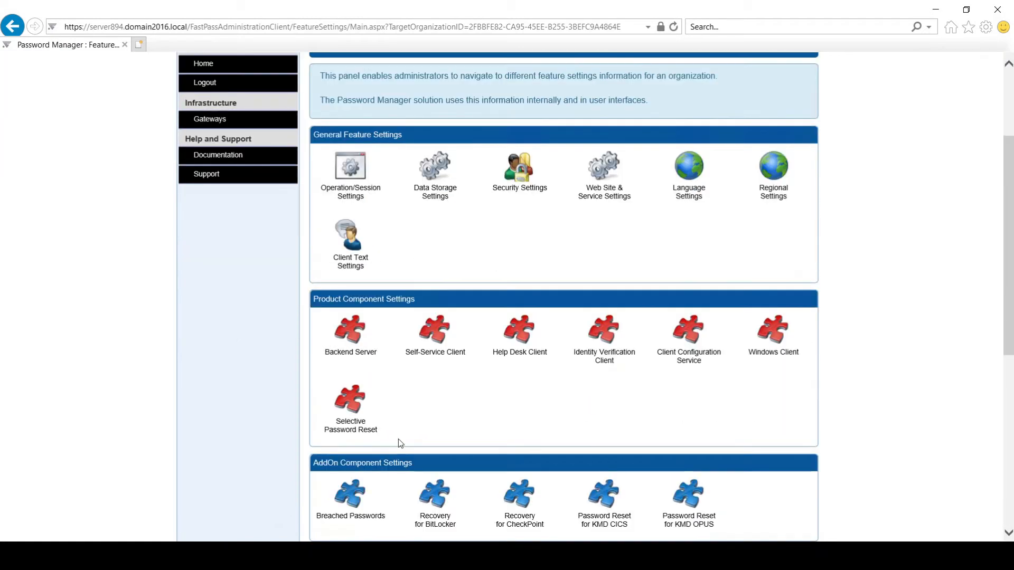
scroll(398, 439, "down", 3)
left_click(355, 425)
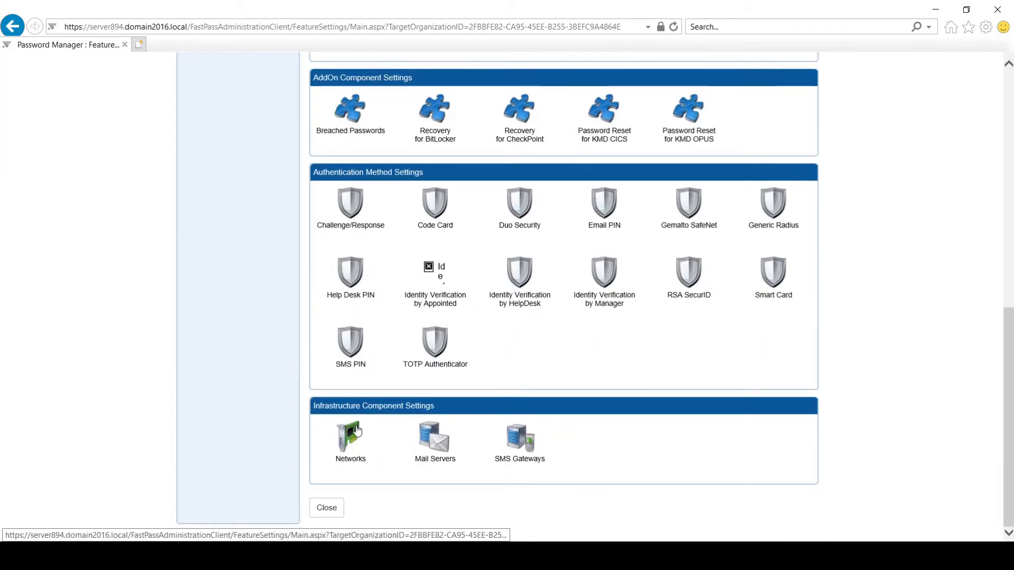
Step: Set the Any IPv4 Network (0.0.0.0–255.255.255.255) security level to Trusted and save
double_click(460, 335)
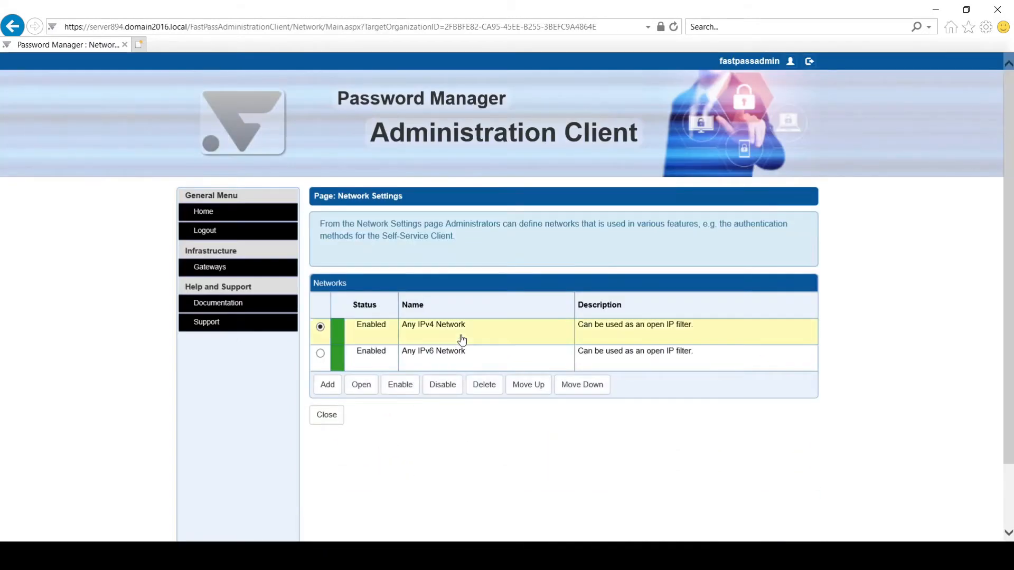
scroll(460, 338, "down", 2)
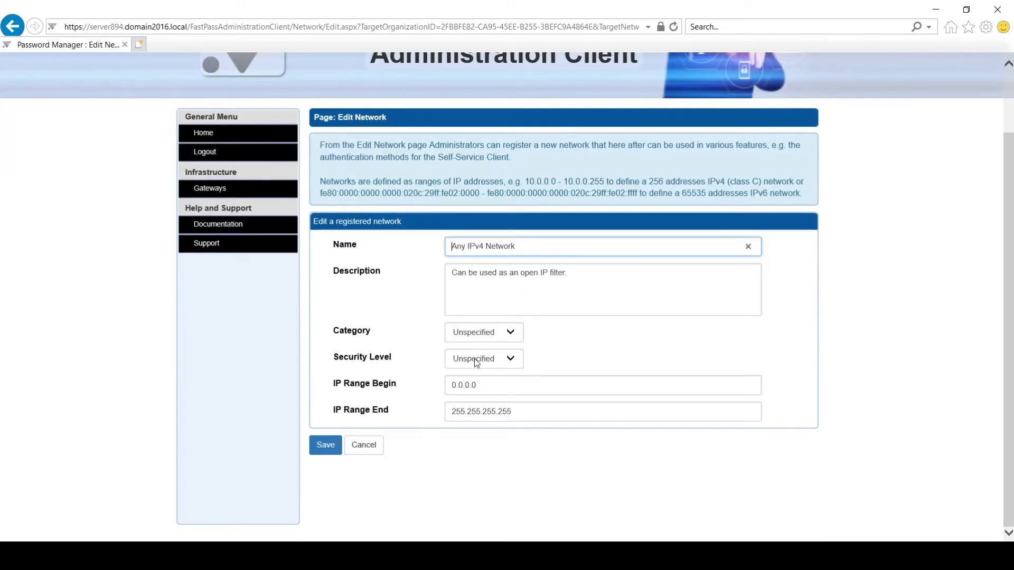
left_click(477, 359)
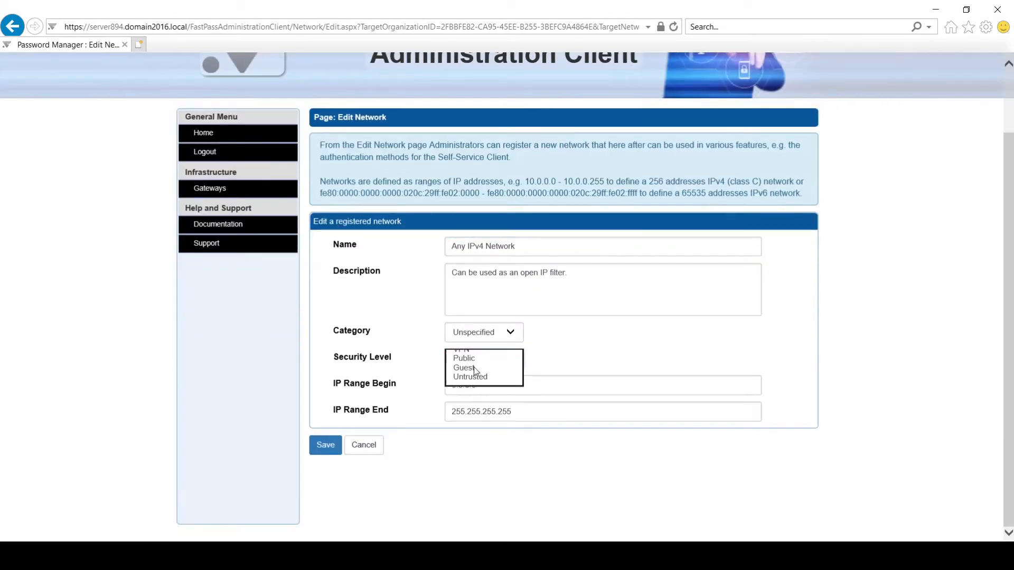
left_click(473, 367)
left_click_drag(486, 383, 435, 383)
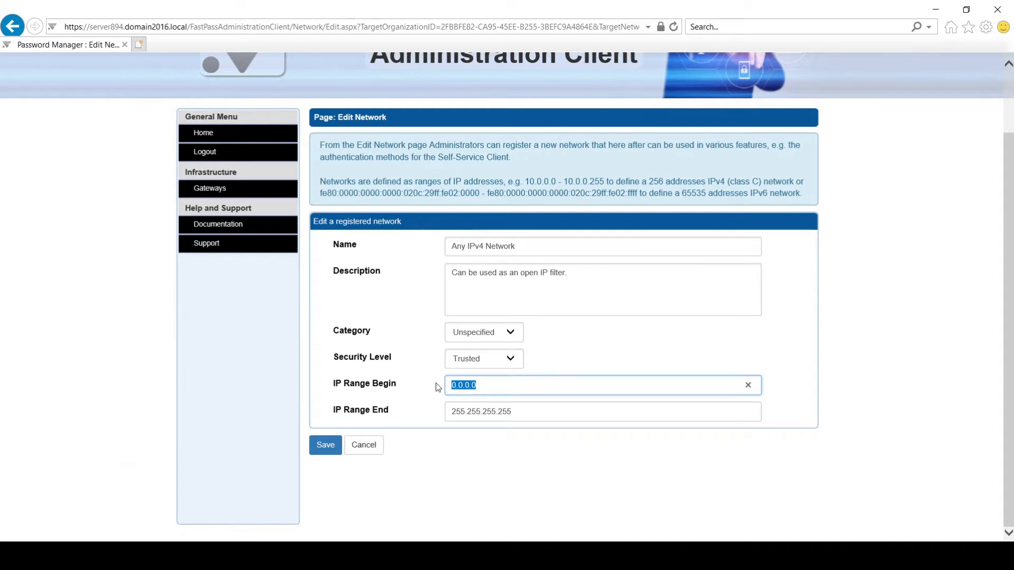
left_click_drag(545, 411, 443, 412)
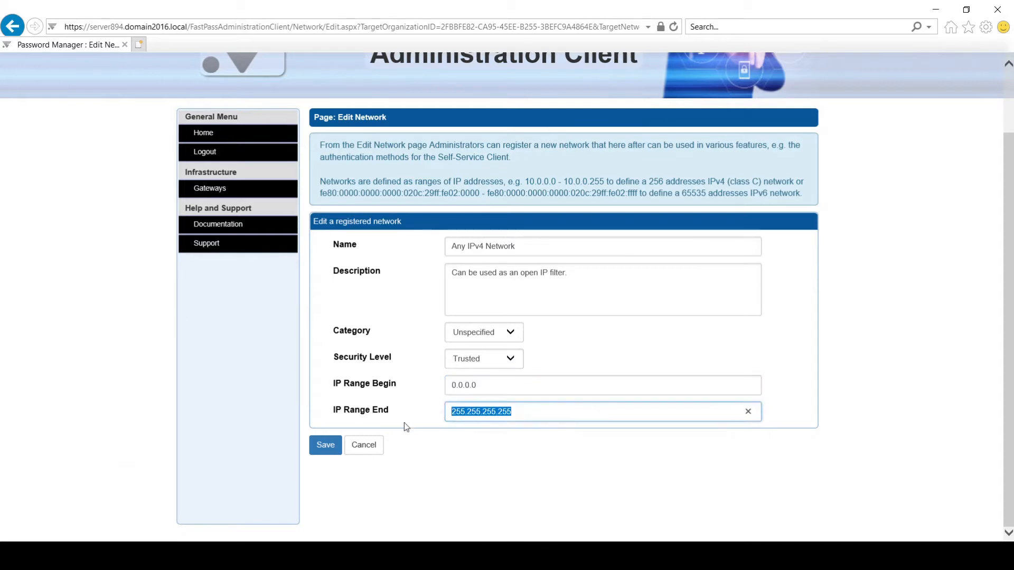
left_click(326, 446)
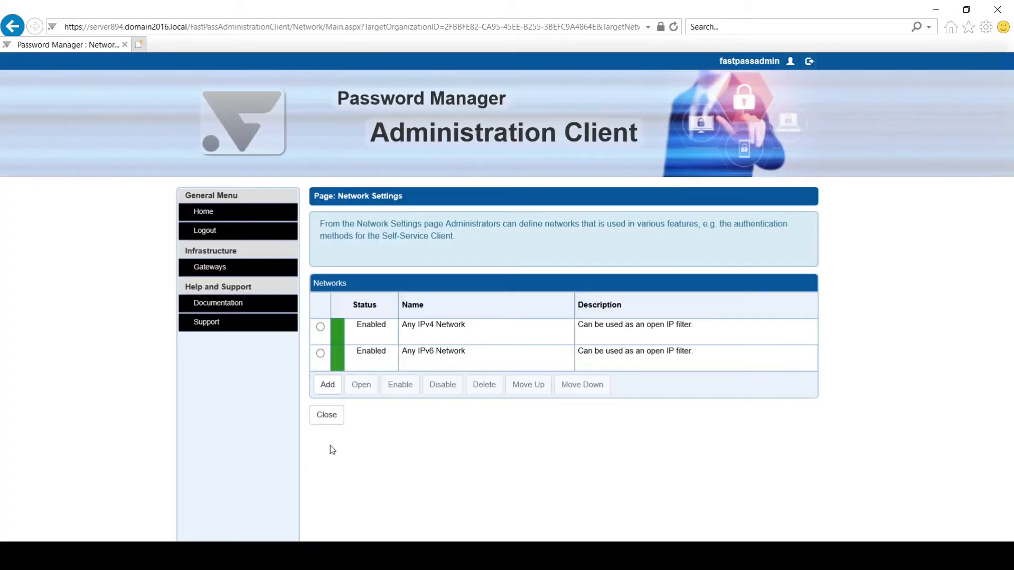
Step: Open the Identity Verification Client authentication profiles and start adding a new profile
left_click(212, 210)
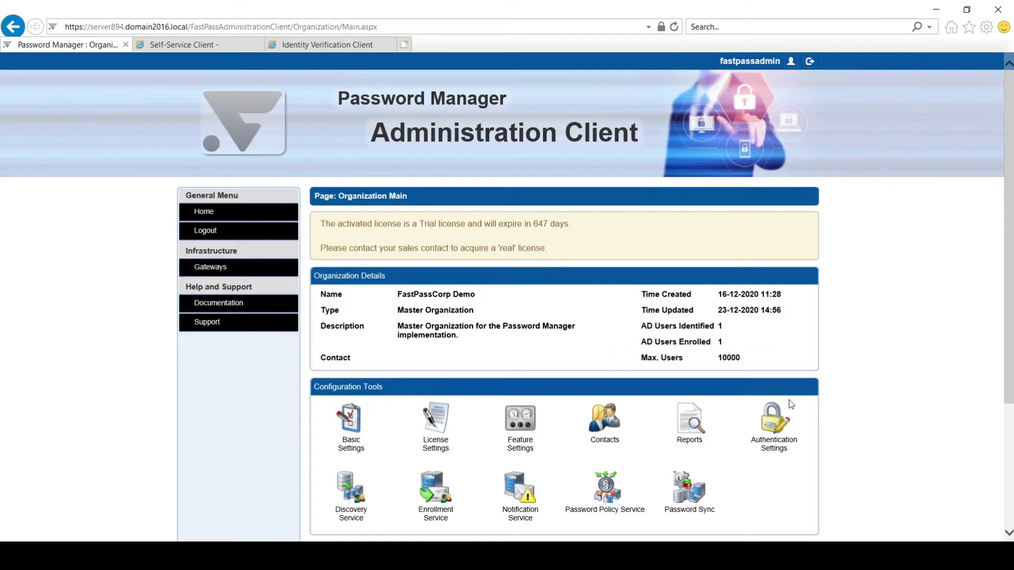
left_click(774, 419)
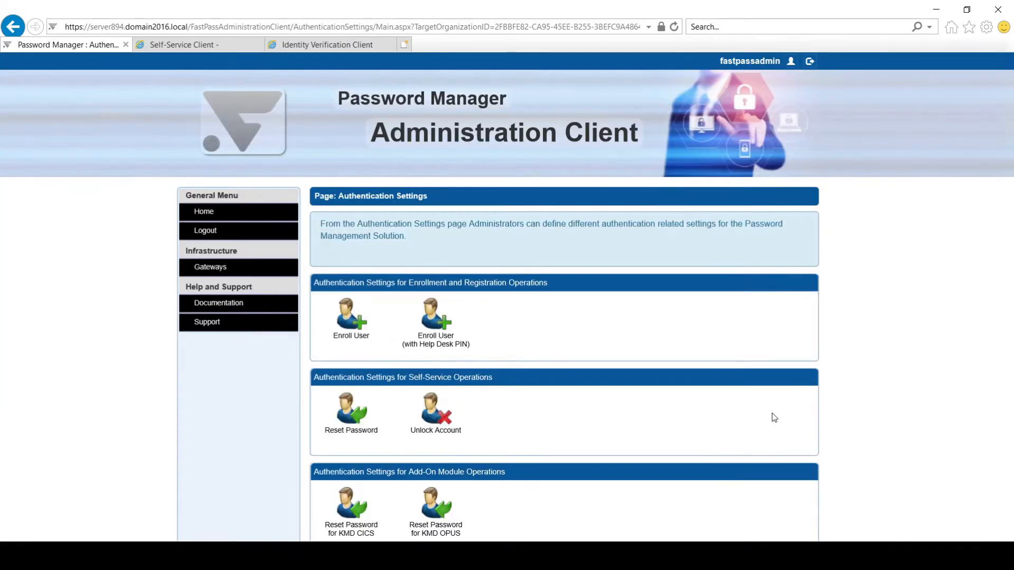
scroll(772, 417, "down", 5)
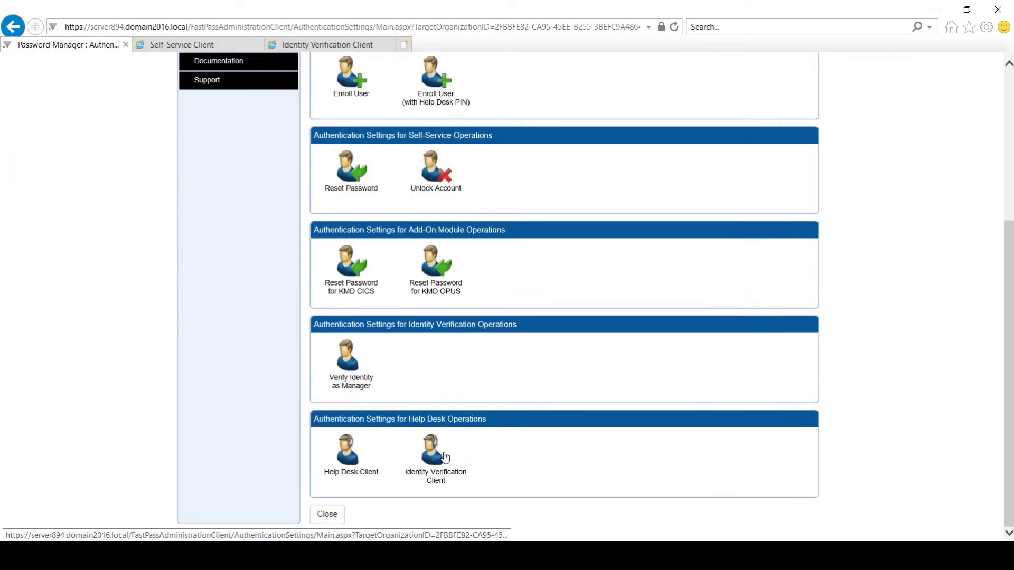
left_click(432, 452)
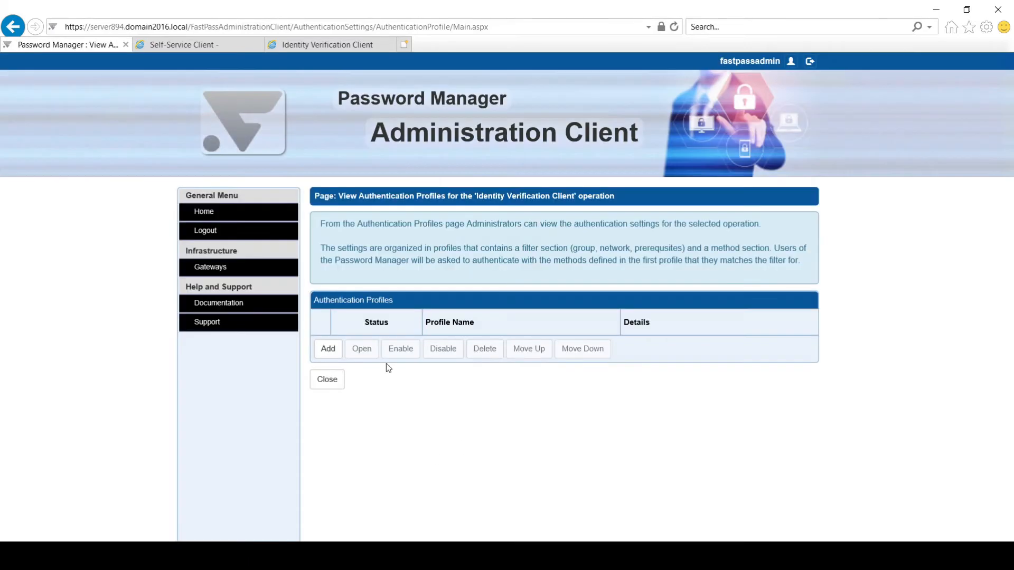
left_click(328, 349)
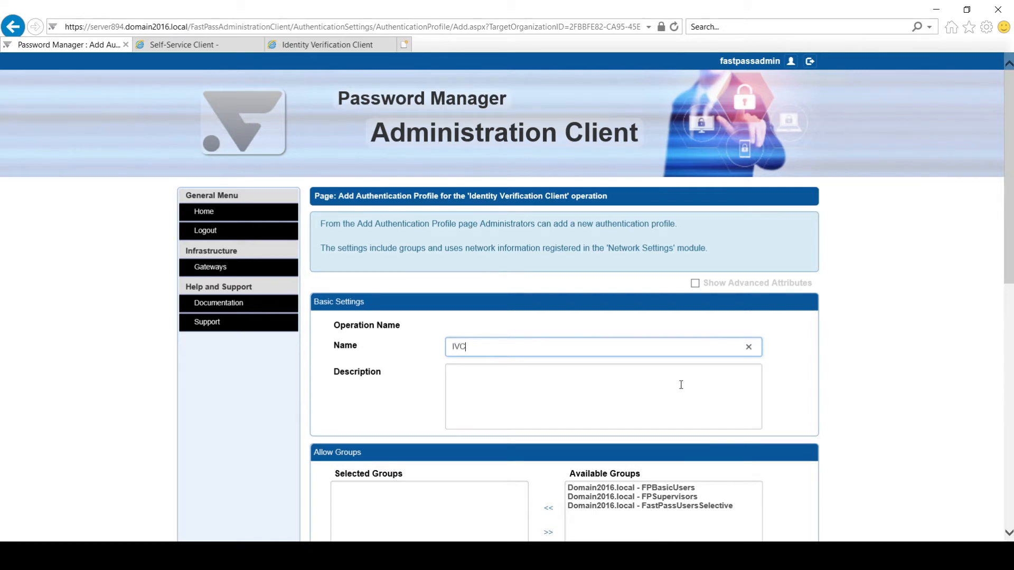
Step: Create 'IVC Profile' allowing the FPSupervisors group with Password authentication, and save it
type("IVC Pr")
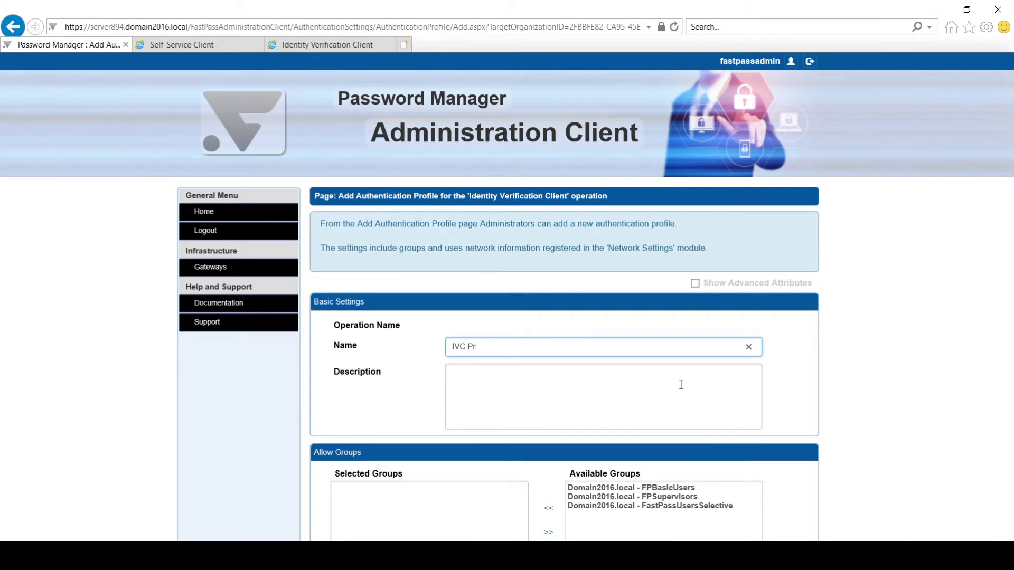
type("ofile")
key("Tab")
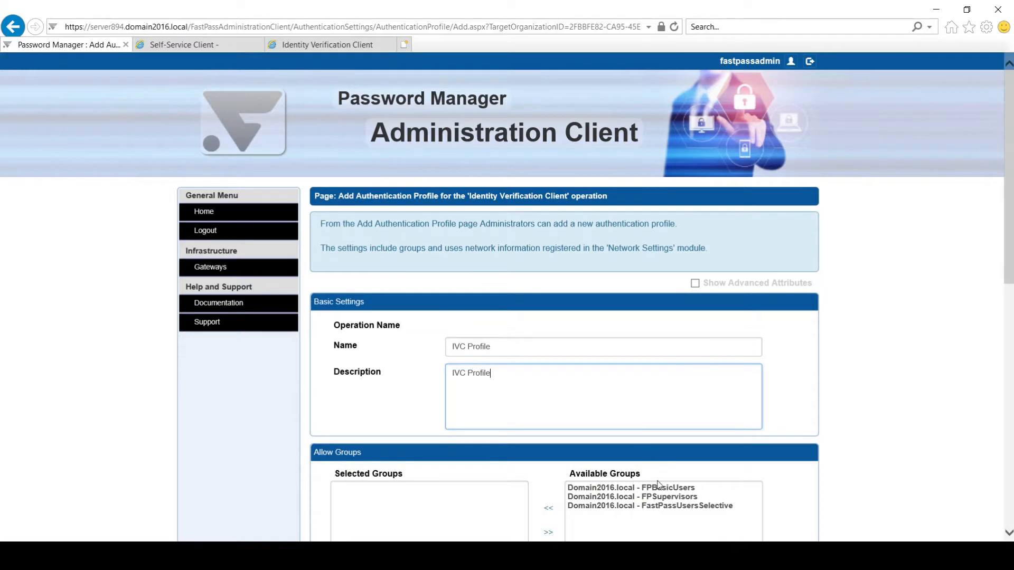
double_click(667, 498)
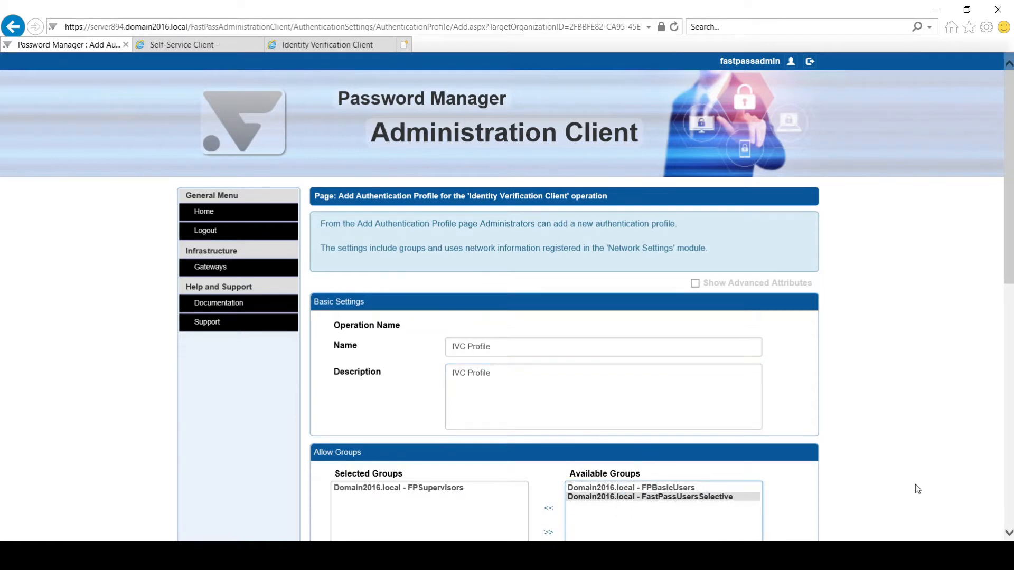
scroll(886, 449, "down", 2)
scroll(900, 445, "down", 5)
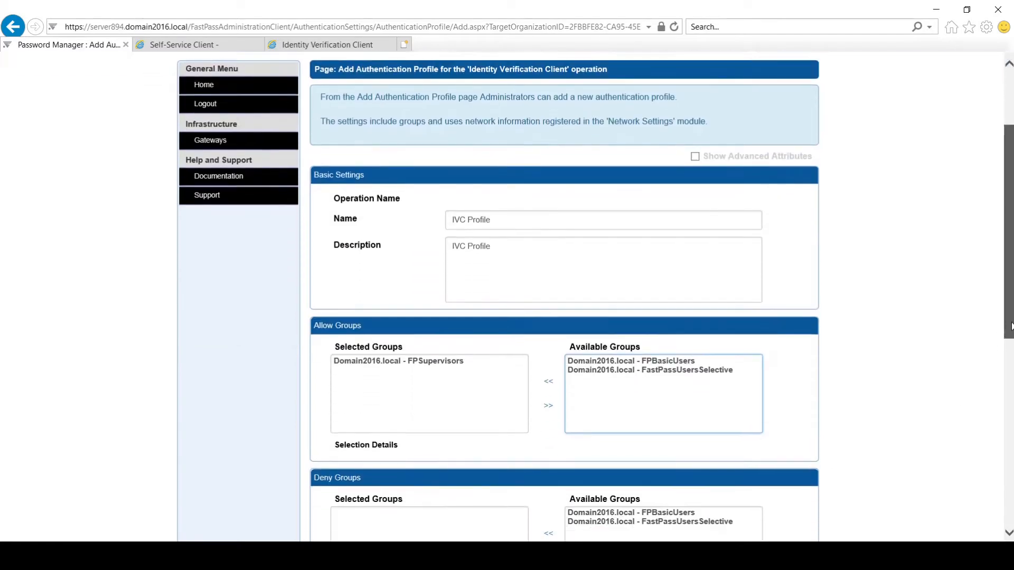
scroll(599, 355, "down", 5)
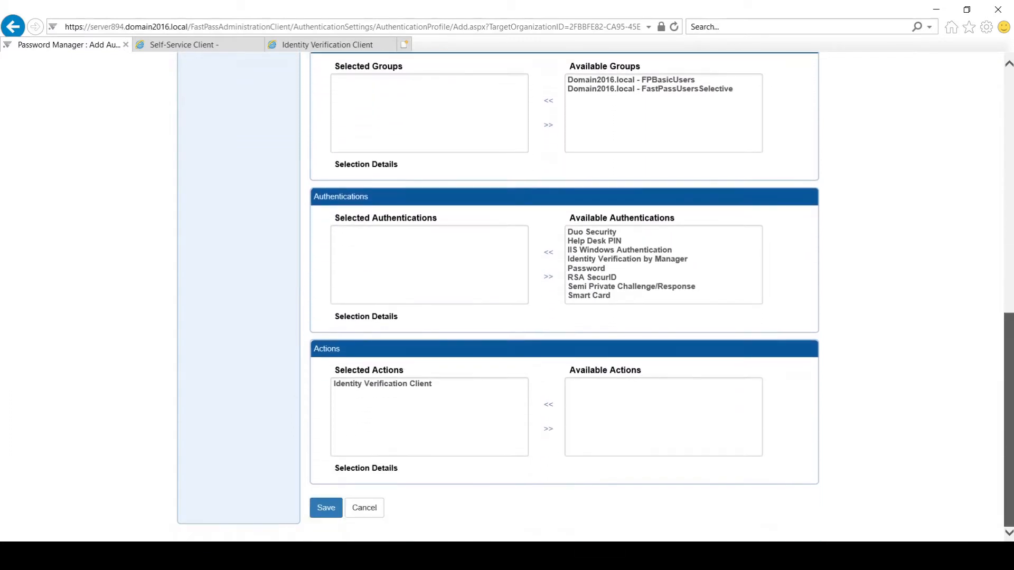
double_click(603, 268)
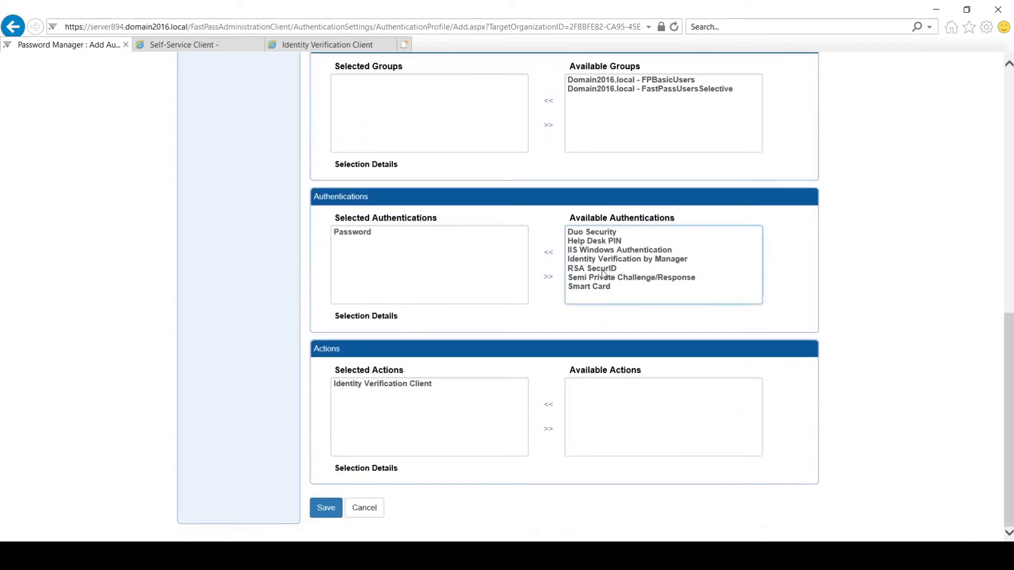
left_click(318, 515)
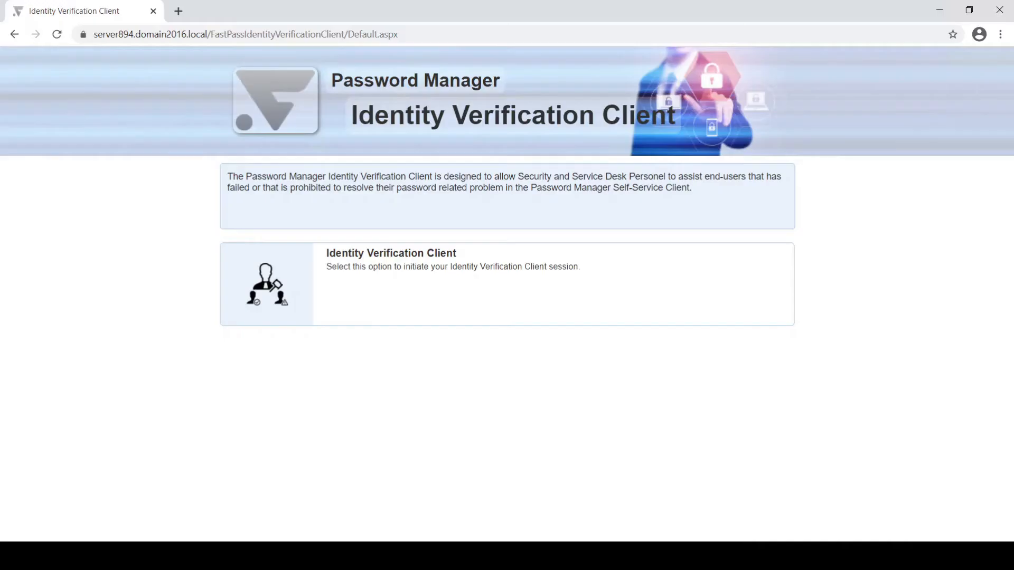
Step: Sign in to the Identity Verification Client with the supervisor's user ID, security code and password
left_click(366, 300)
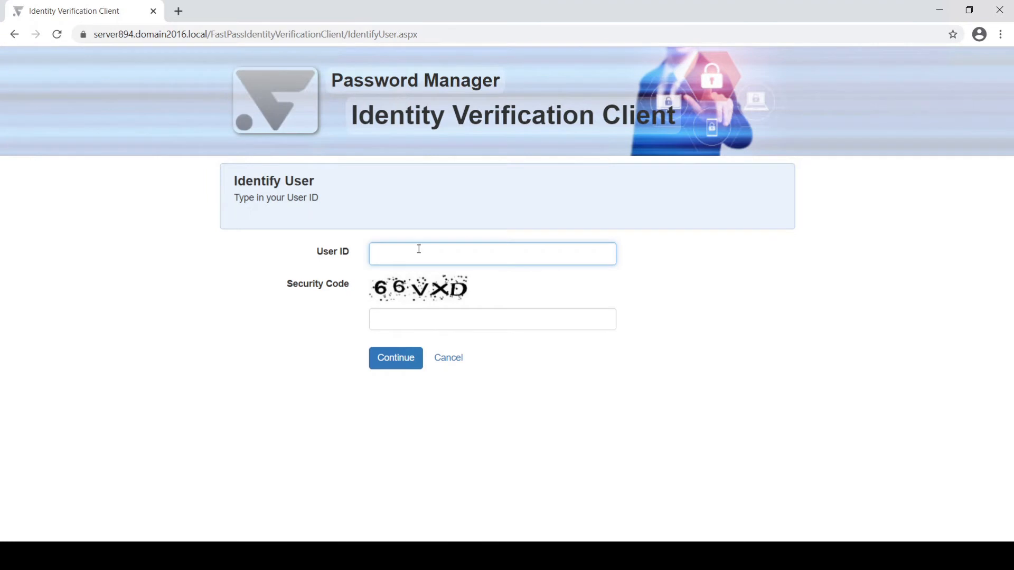
type("fpsup1")
key("Tab")
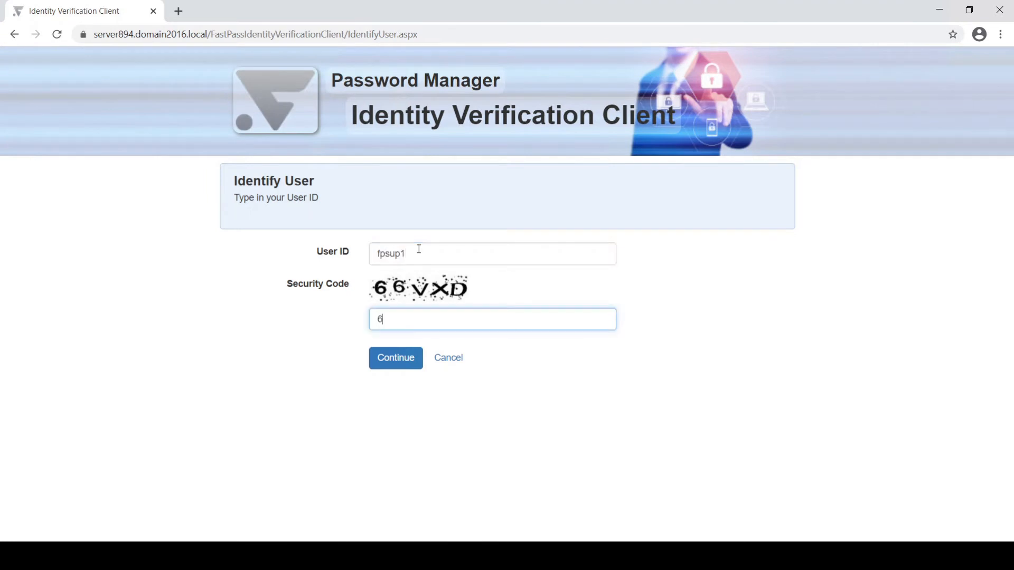
type("66VXD")
key("Return")
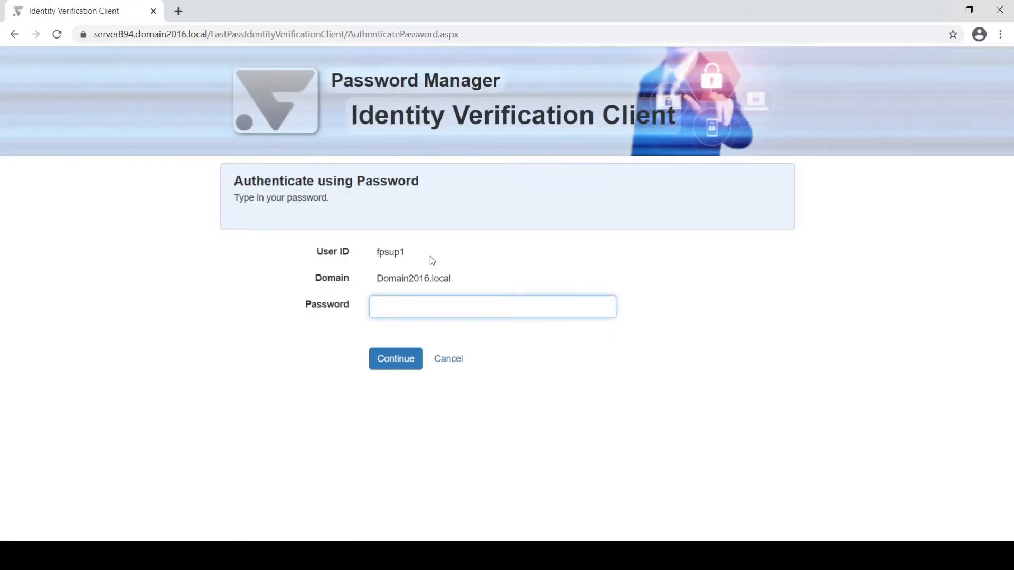
type("••••••••••••")
key("Return")
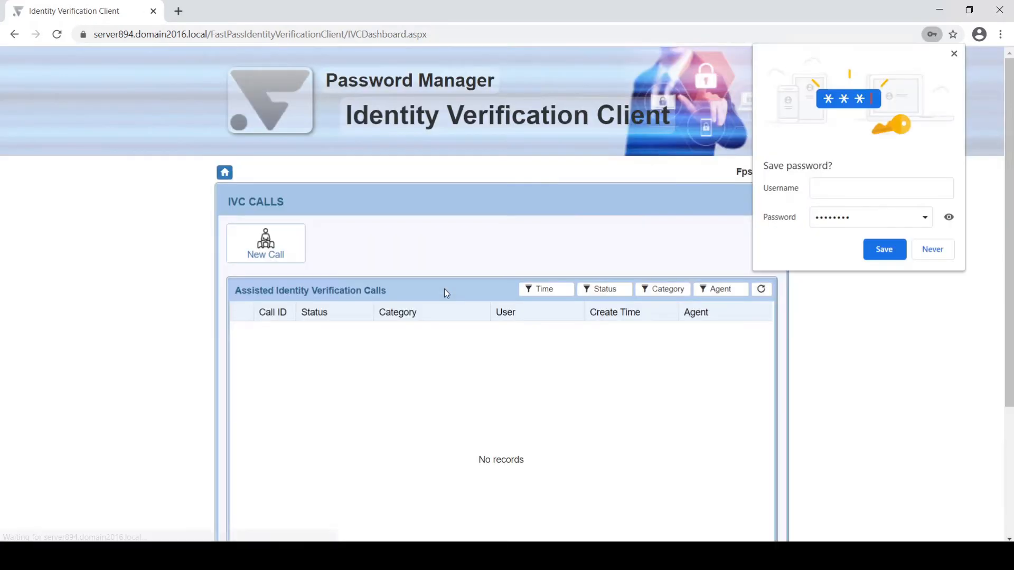
Step: Start a new call with Domain Login Problem as the call category
left_click(269, 256)
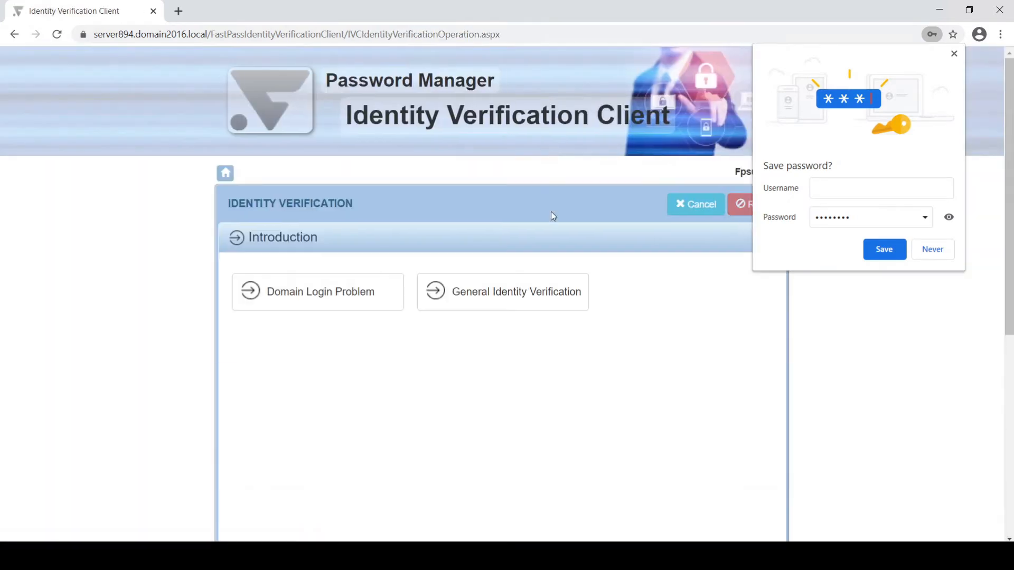
scroll(552, 215, "down", 3)
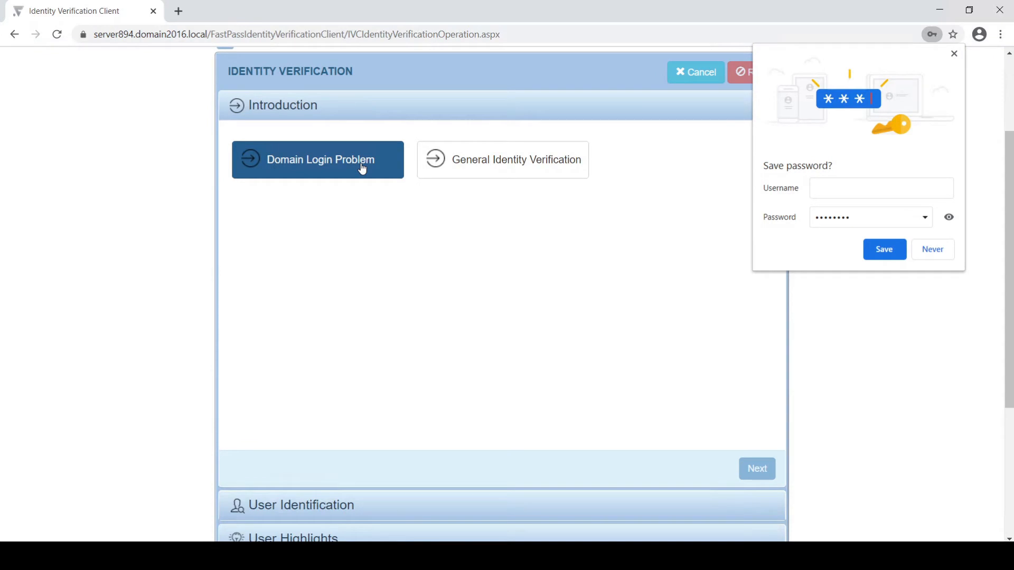
scroll(429, 287, "down", 4)
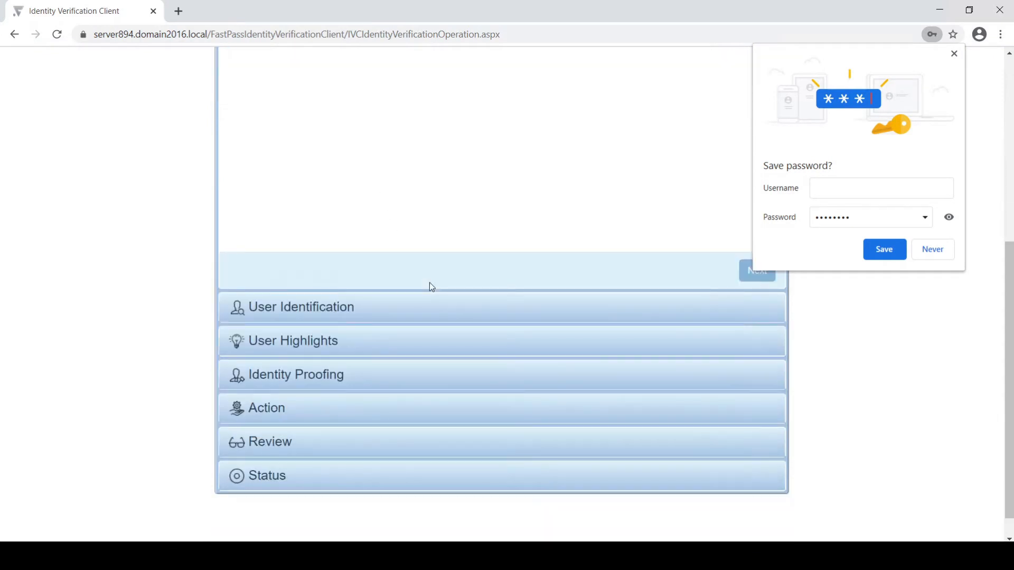
scroll(429, 283, "up", 7)
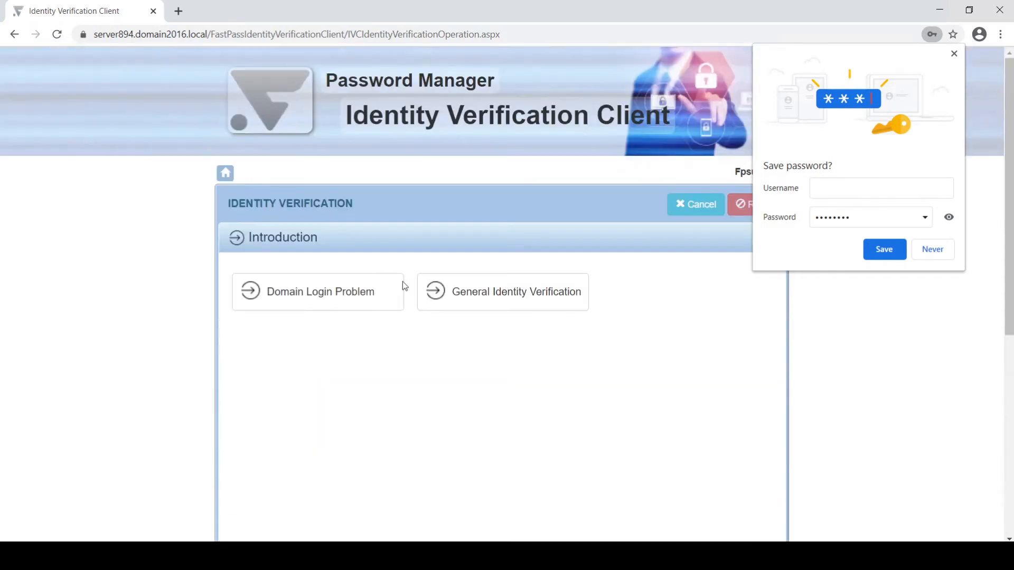
left_click(351, 299)
scroll(500, 334, "down", 3)
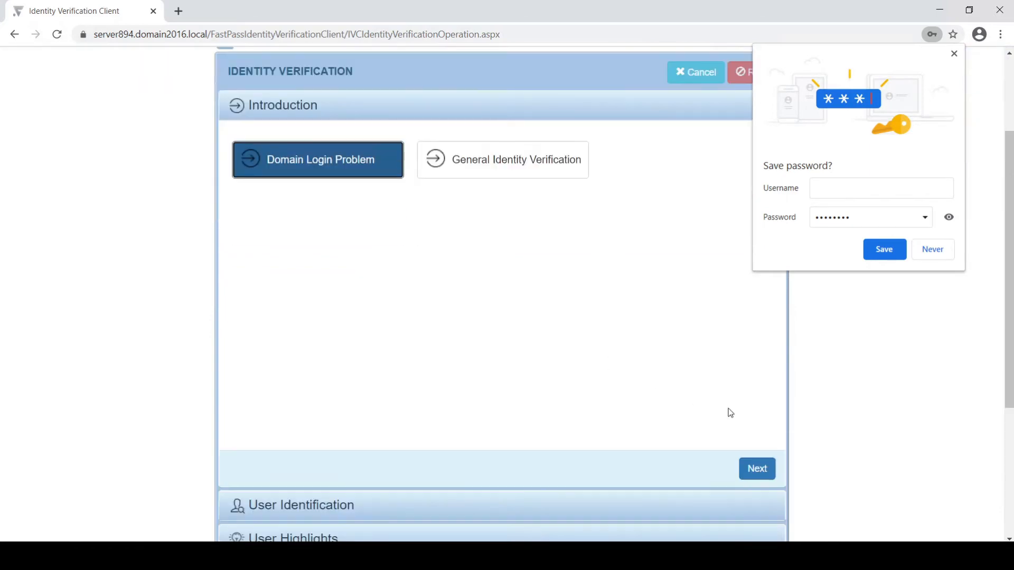
left_click(759, 470)
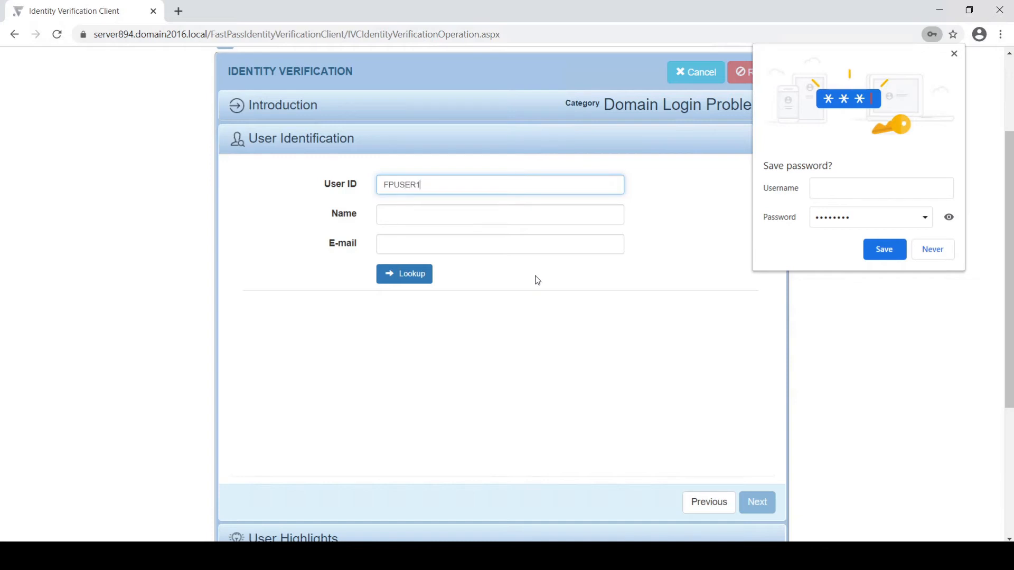
Step: Look up the affected user by ID and continue to their User Highlights
left_click(430, 279)
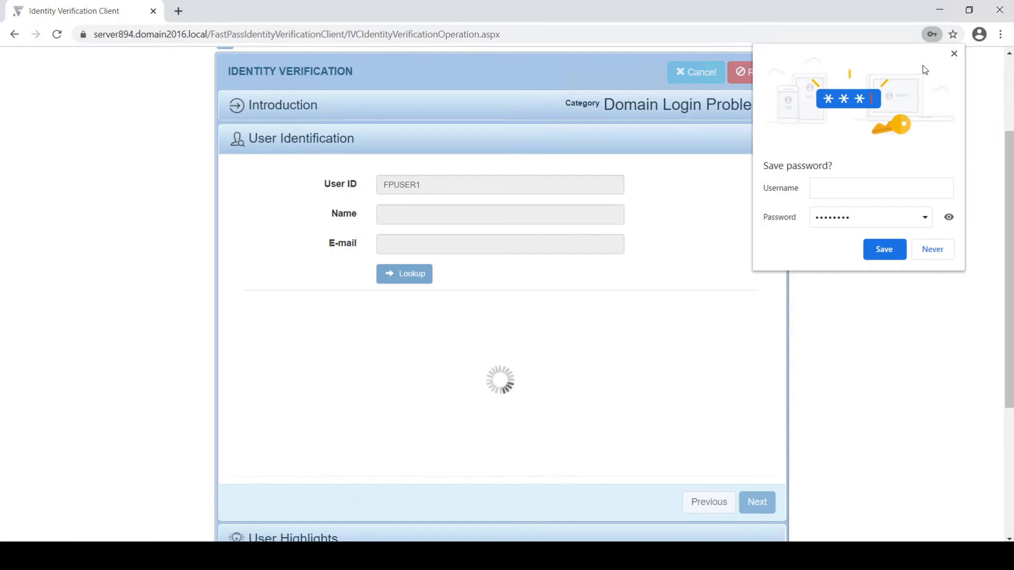
left_click(953, 53)
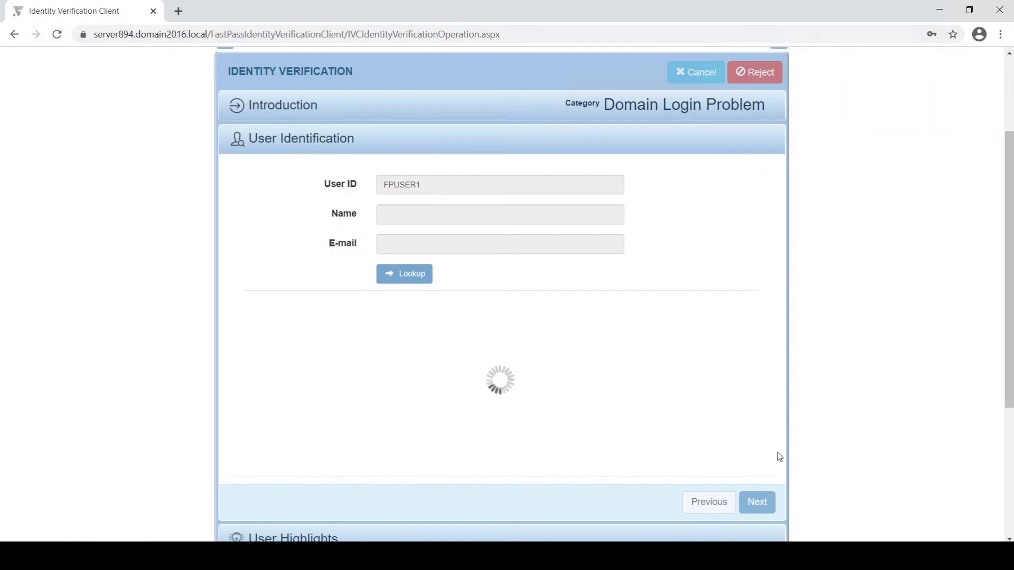
left_click(768, 506)
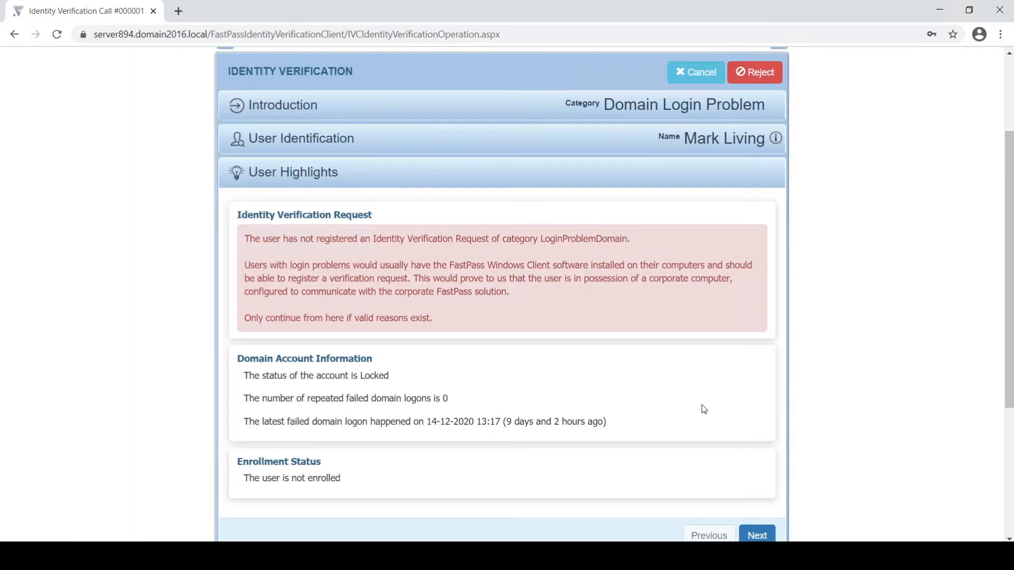
Step: In identity proofing, mark the Employee Seniority and Password Change Time answers as Correct
scroll(704, 409, "down", 1)
scroll(516, 319, "down", 3)
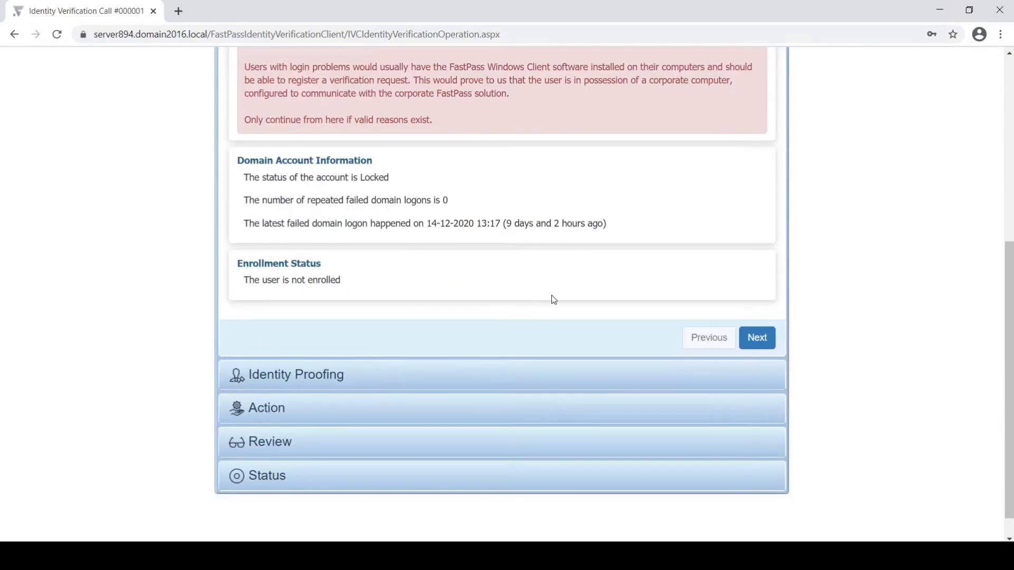
left_click(761, 345)
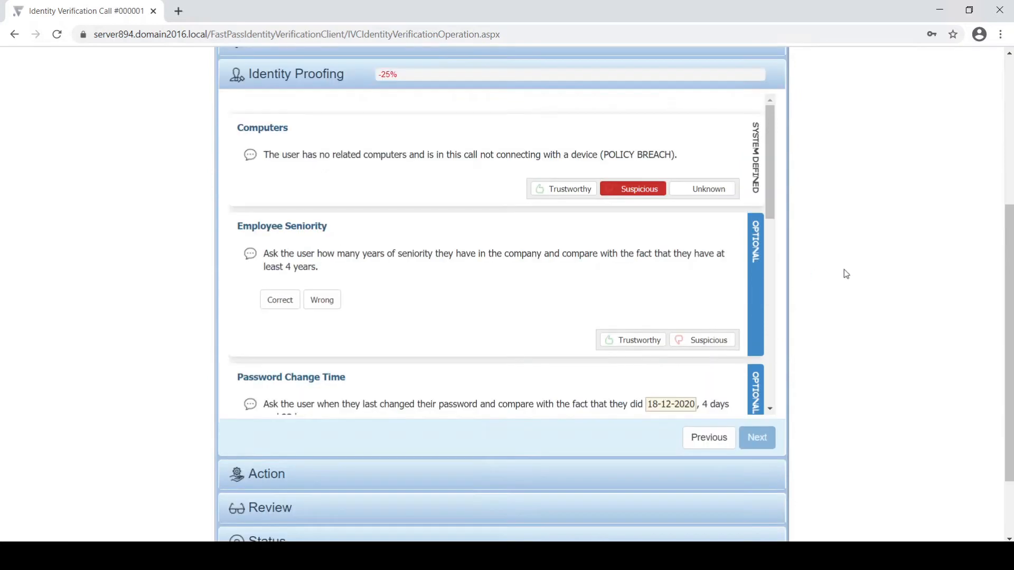
left_click_drag(771, 182, 767, 218)
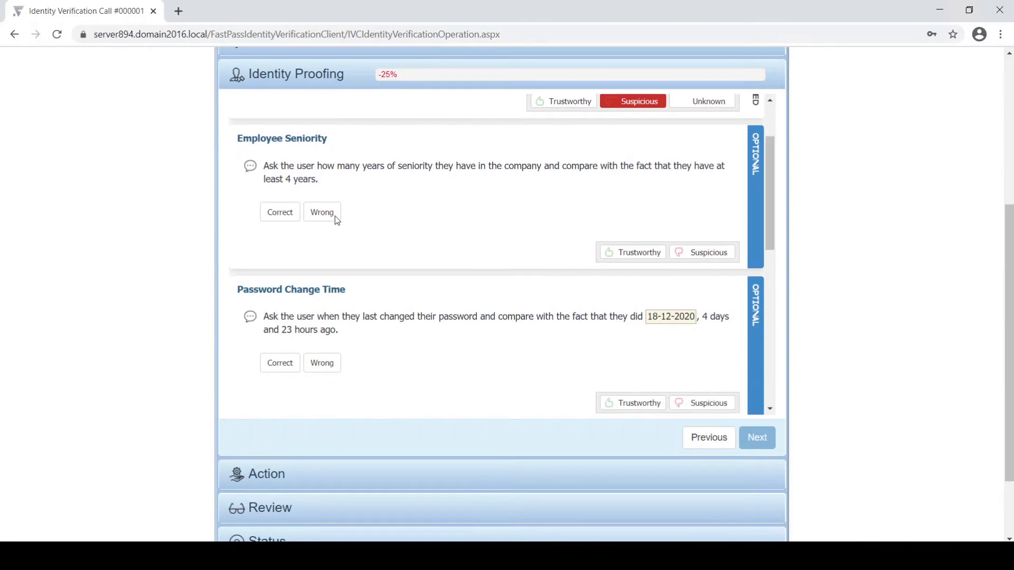
left_click(273, 216)
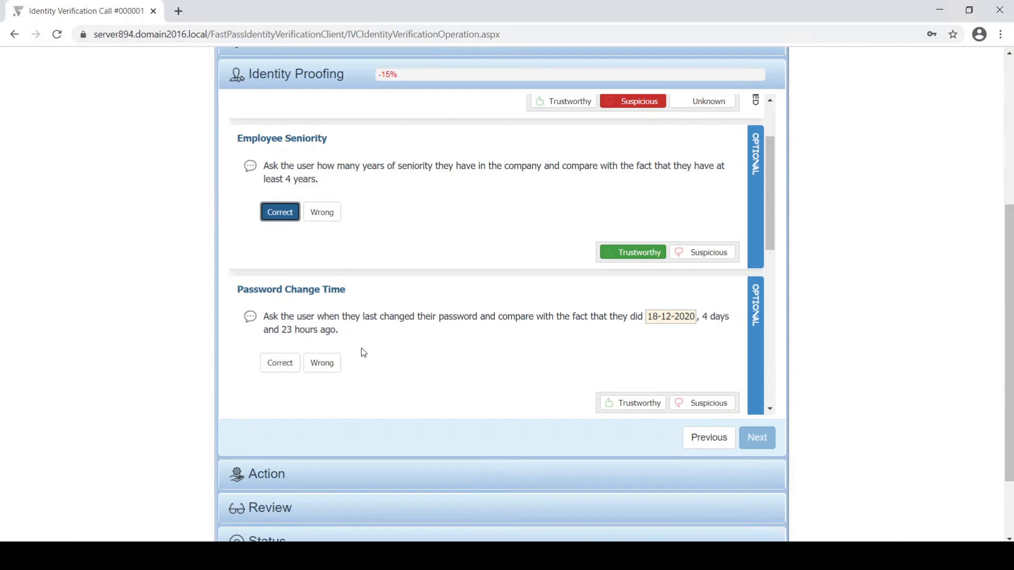
left_click(288, 366)
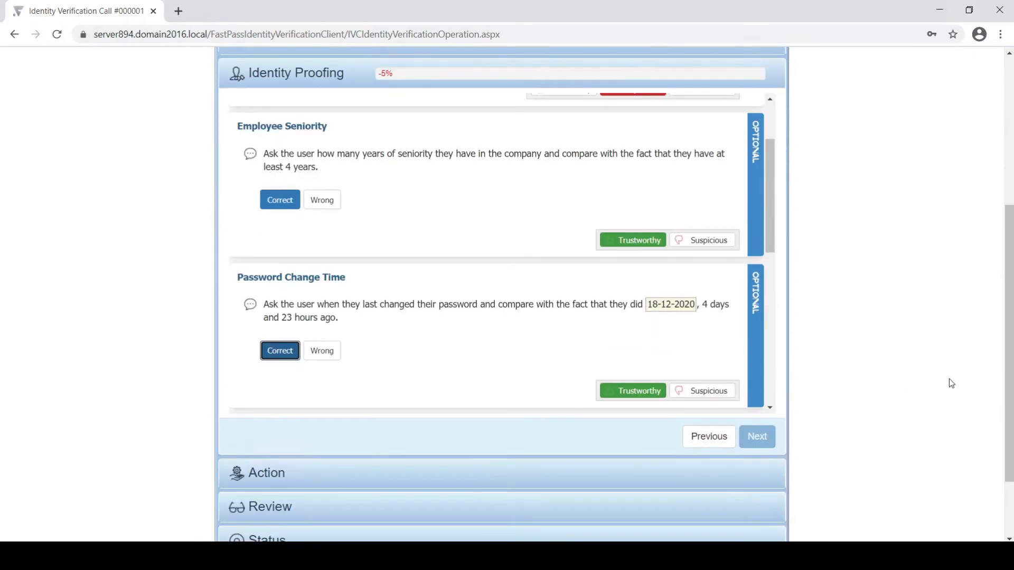
Step: Accept the supervisor Policy Circumvention to reach 100% and continue to the actions
scroll(674, 280, "down", 4)
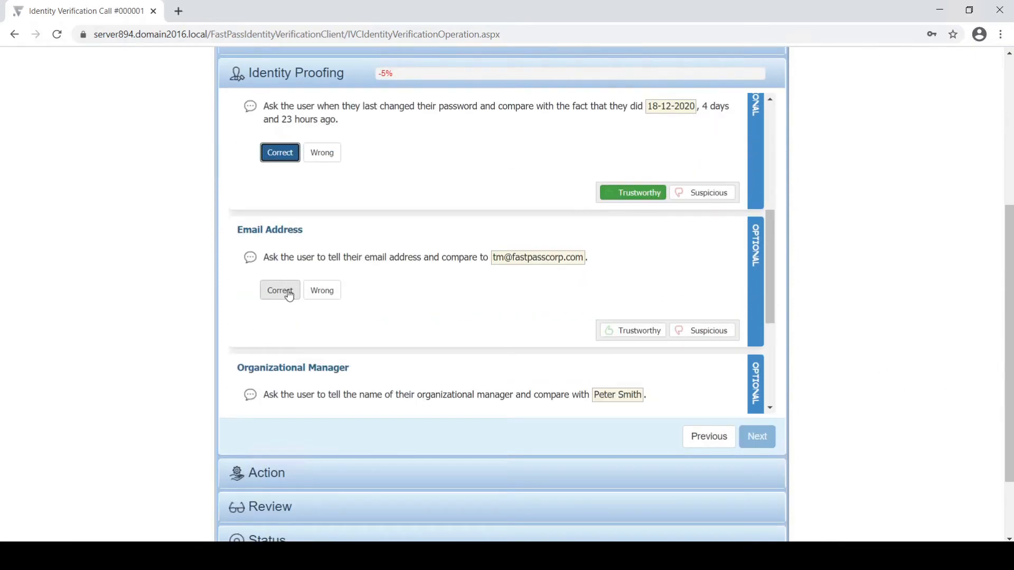
scroll(287, 294, "down", 2)
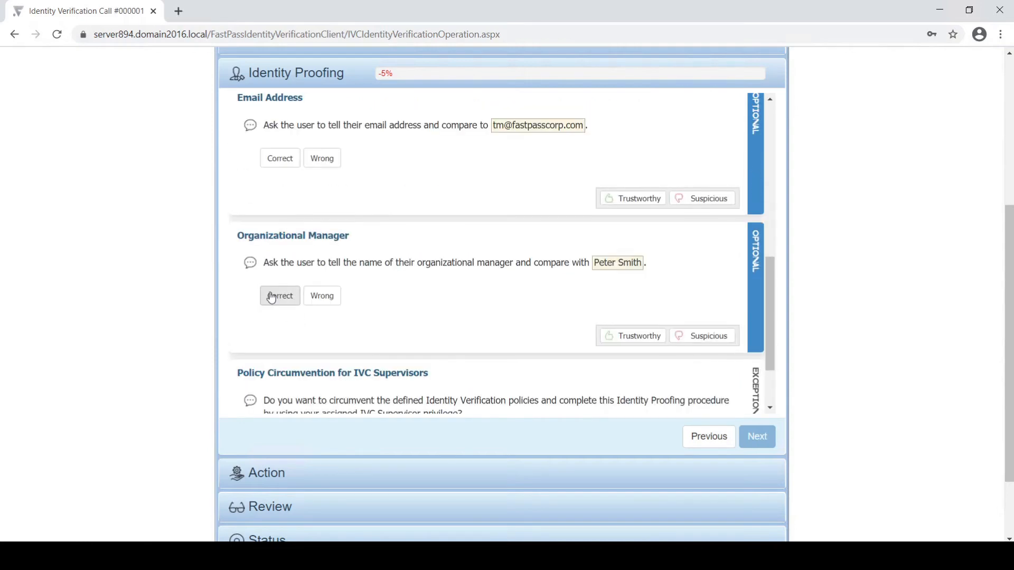
scroll(274, 306, "down", 2)
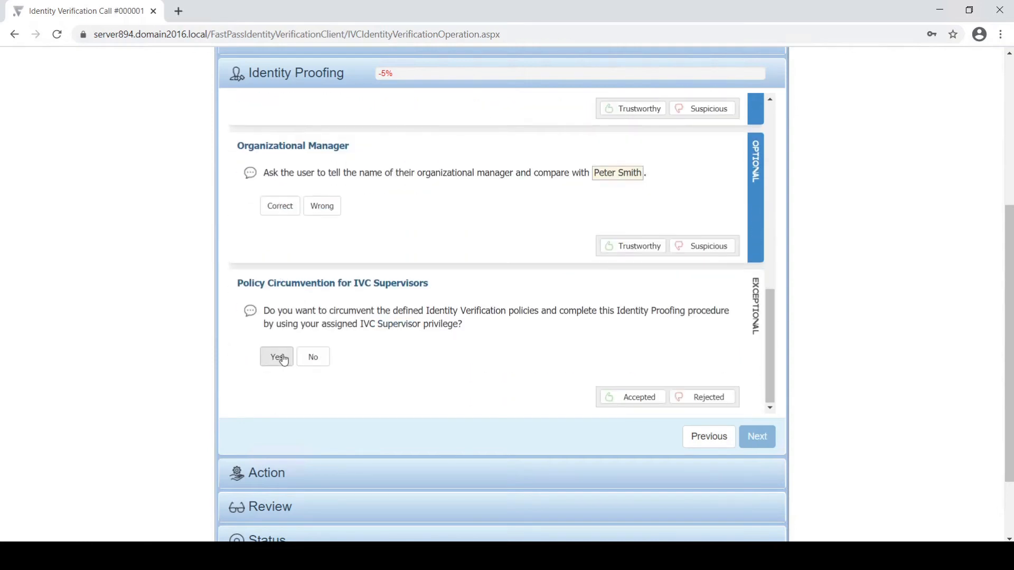
left_click(284, 359)
scroll(934, 378, "down", 1)
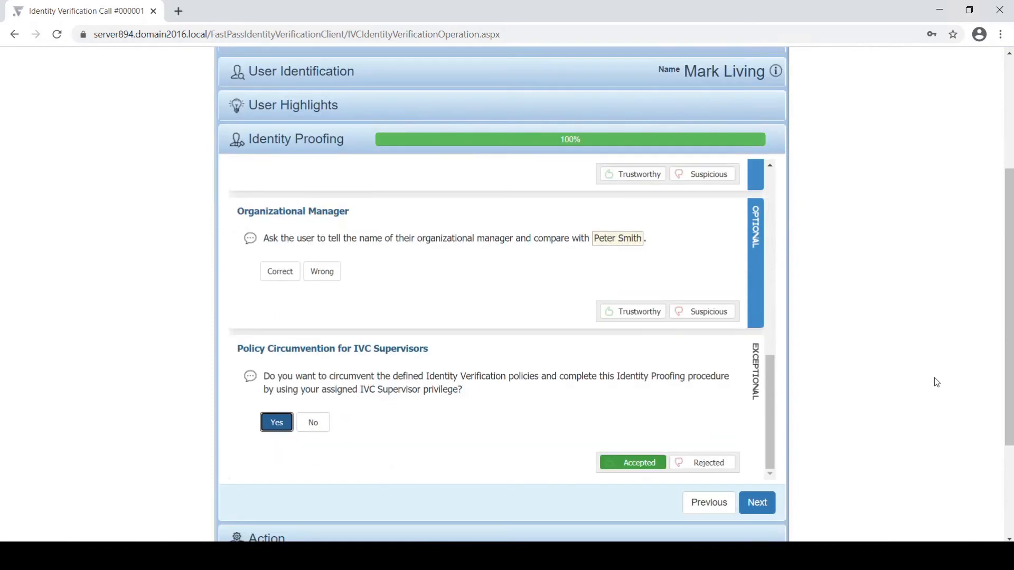
scroll(934, 378, "down", 1)
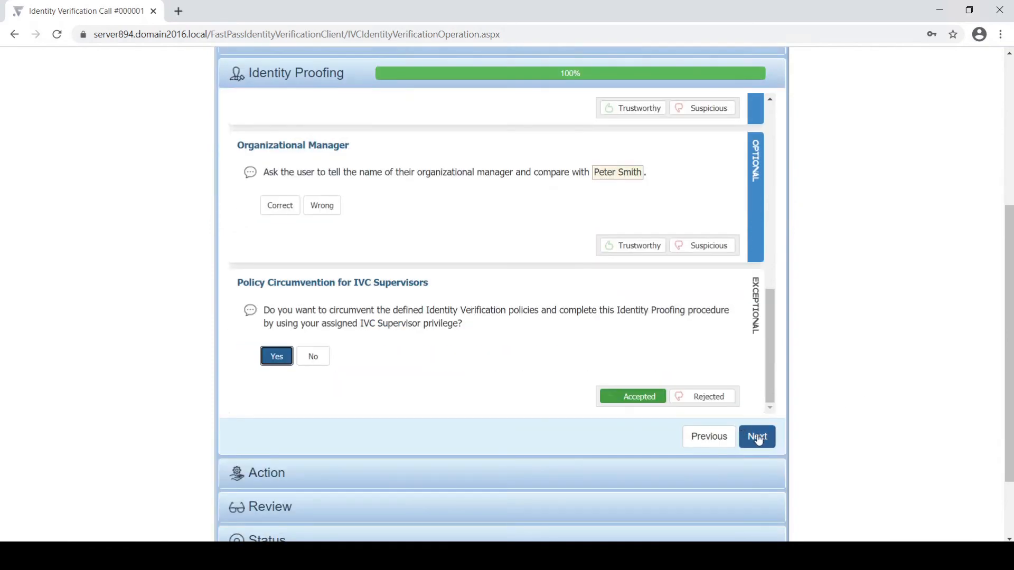
left_click(757, 438)
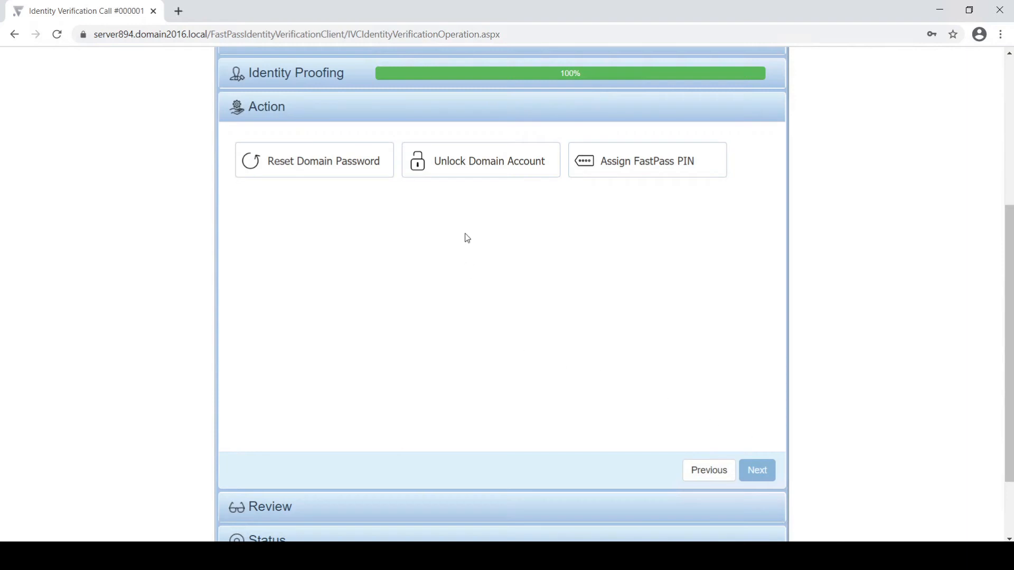
Step: Unlock the user's domain account with remark 'Unlock account' and close the executed call
left_click(483, 164)
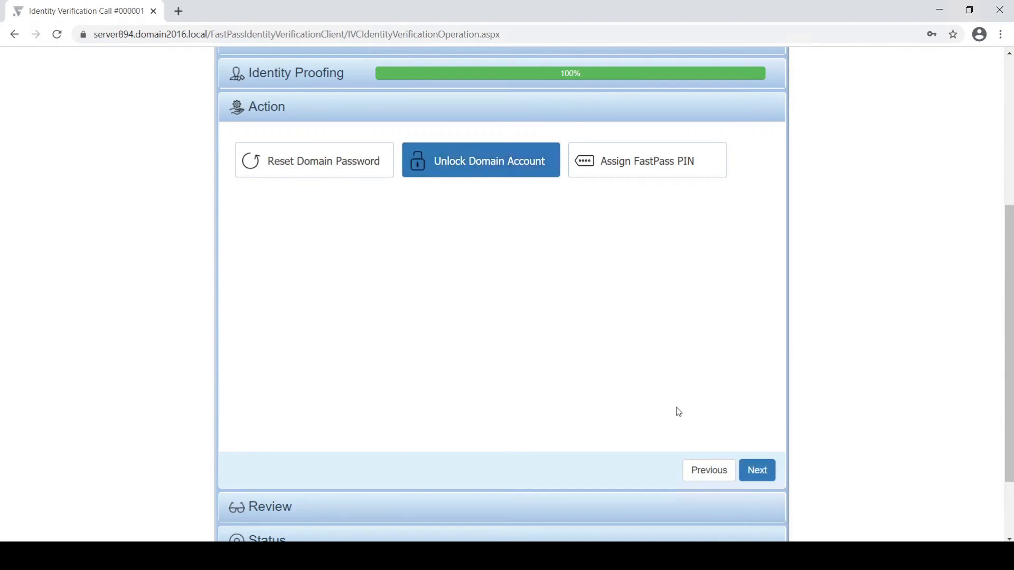
left_click(756, 475)
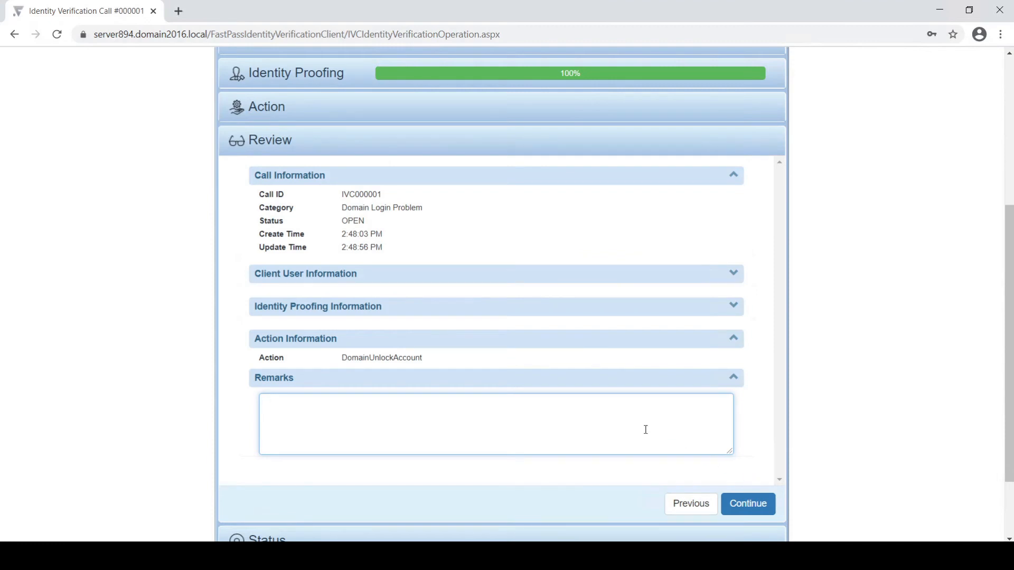
type("Ur")
type("lock")
type(" account")
left_click(757, 505)
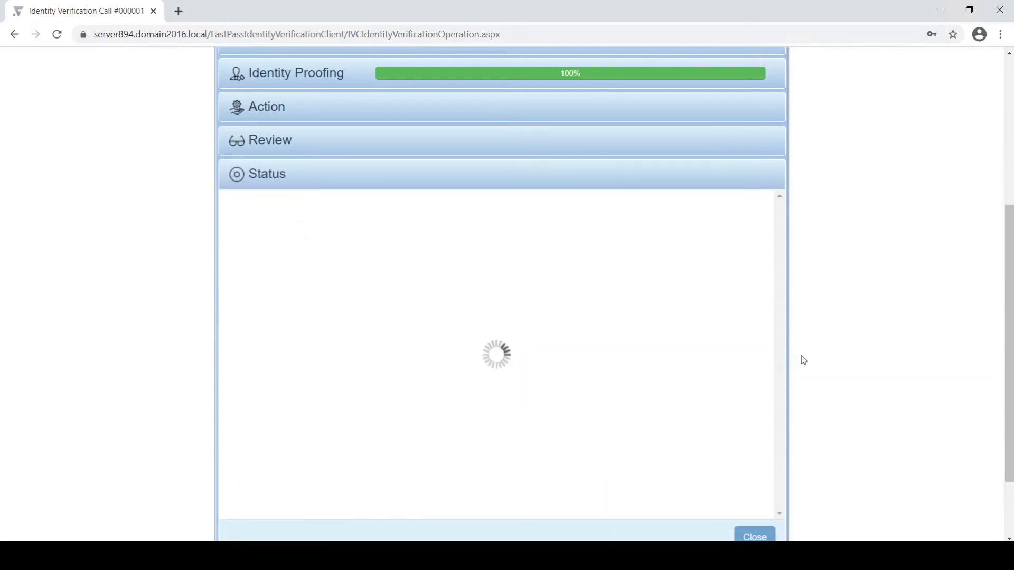
scroll(800, 355, "down", 2)
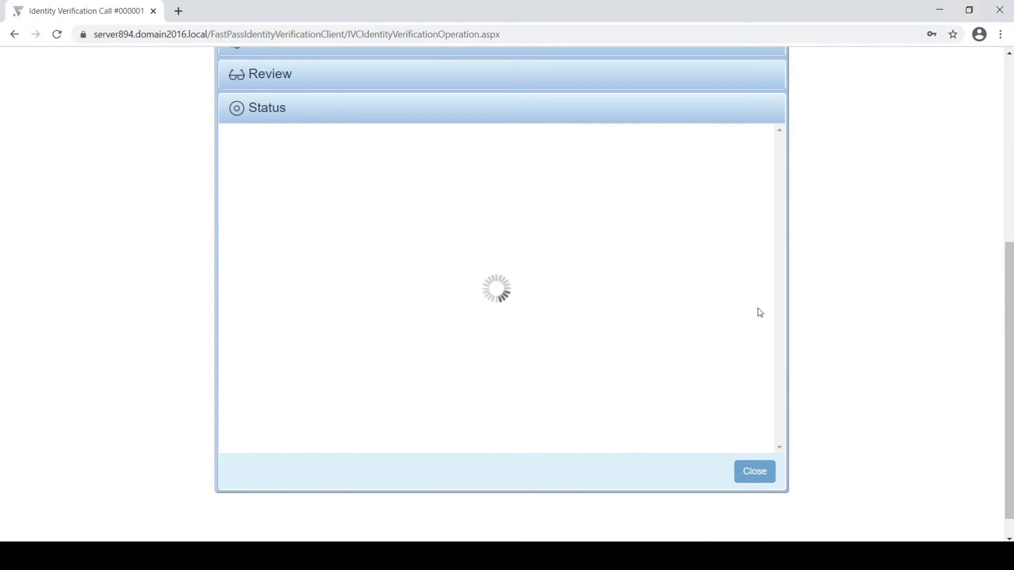
scroll(752, 314, "down", 2)
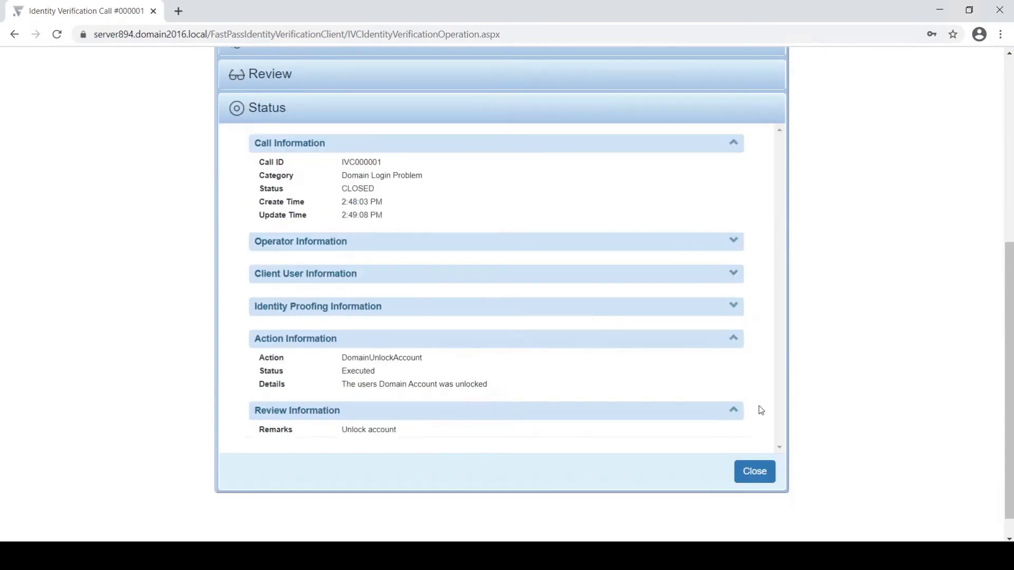
left_click(760, 478)
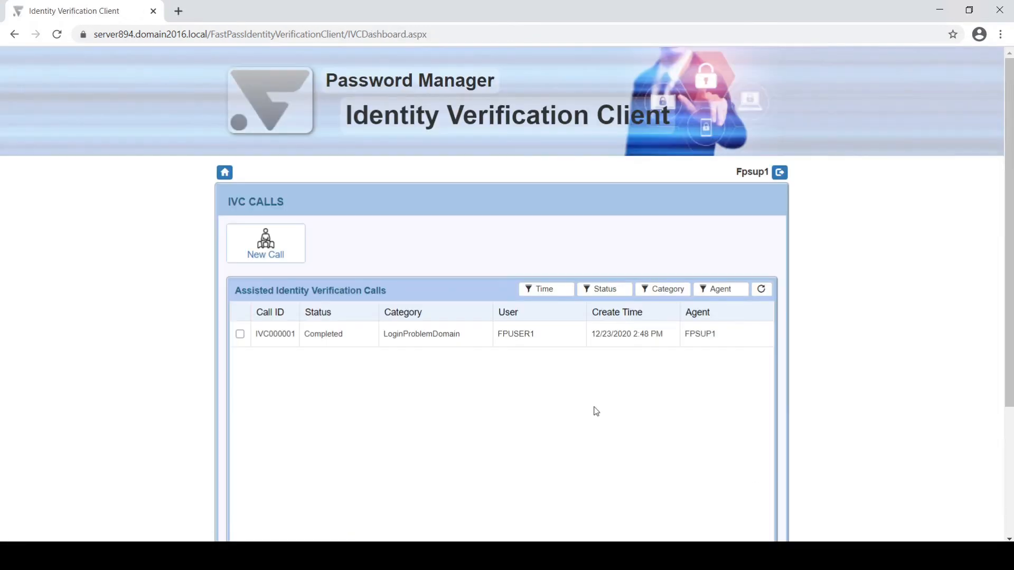
Step: Start a self-service reset for a computer login problem, entering the user ID and security code
left_click(556, 344)
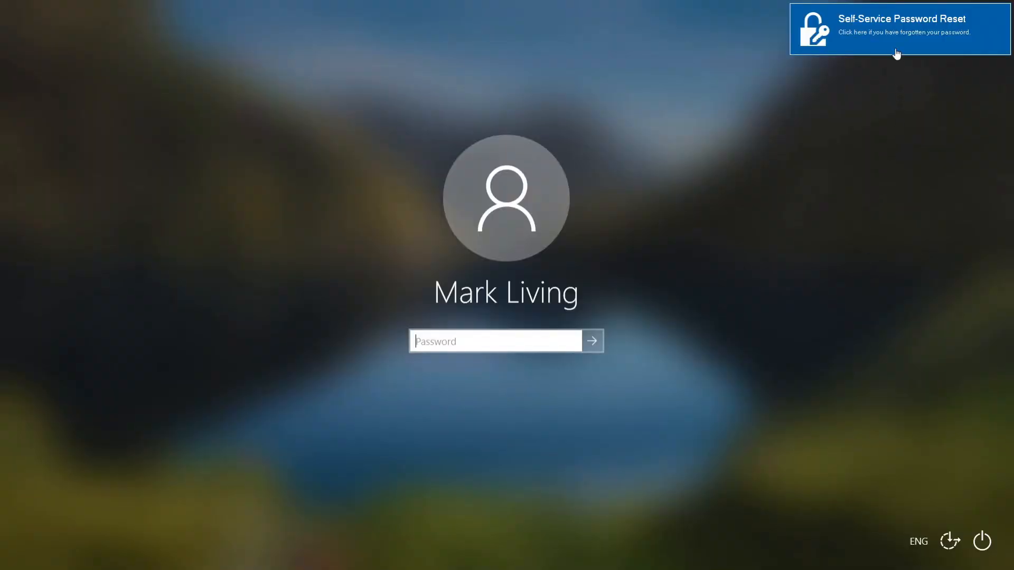
left_click(896, 44)
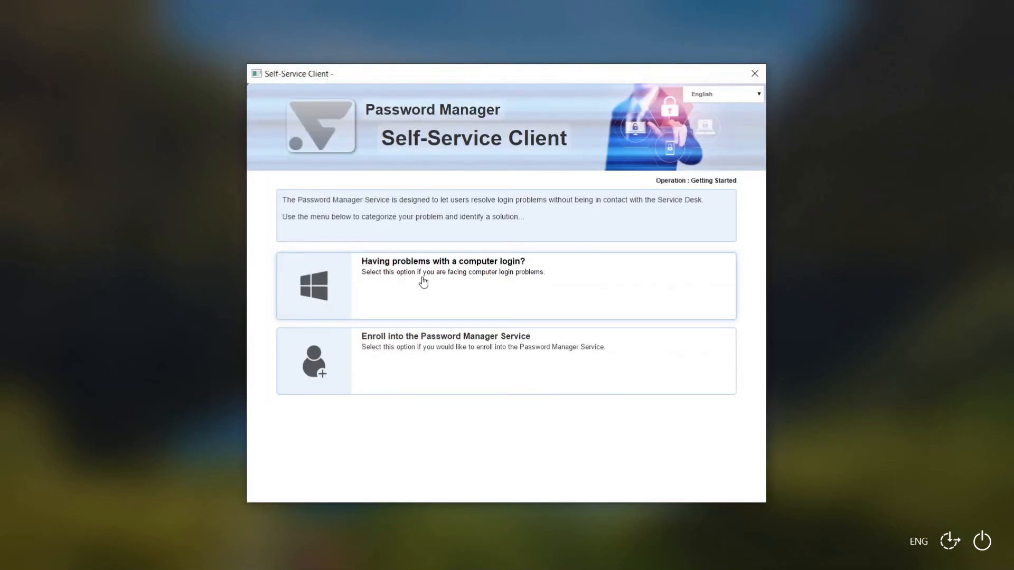
left_click(422, 277)
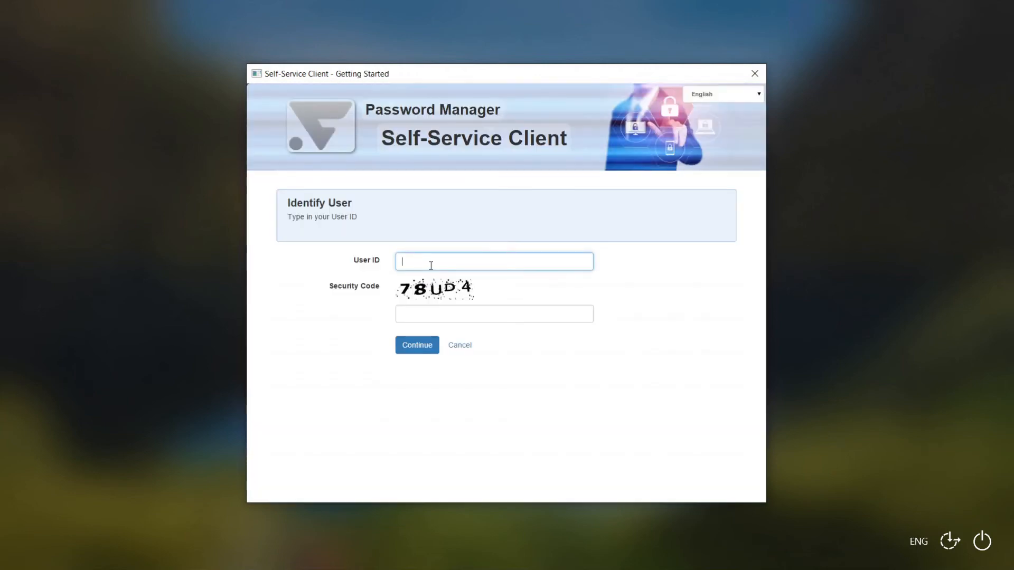
type("fpuser")
type("78")
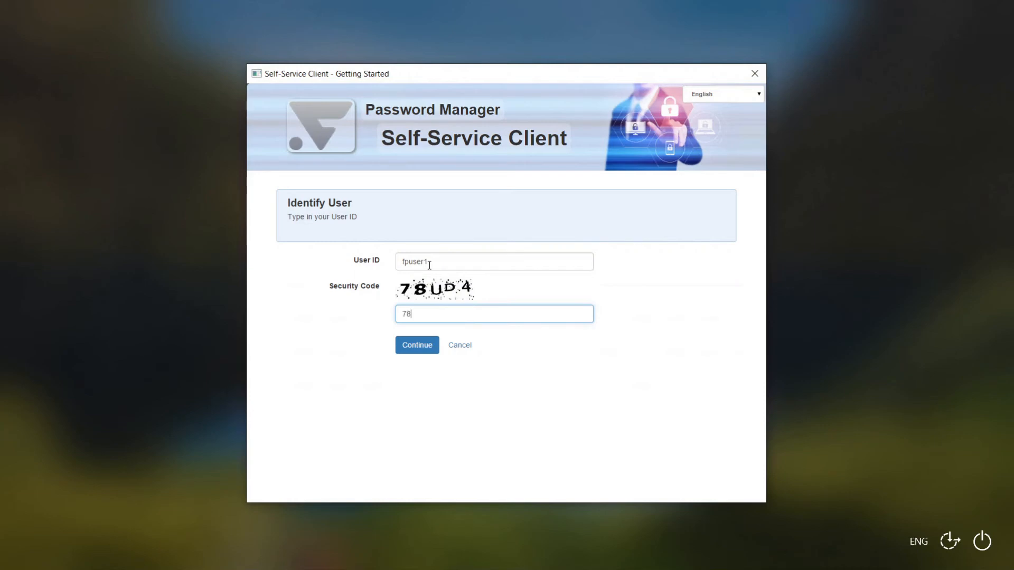
type("UDA4")
key("Return")
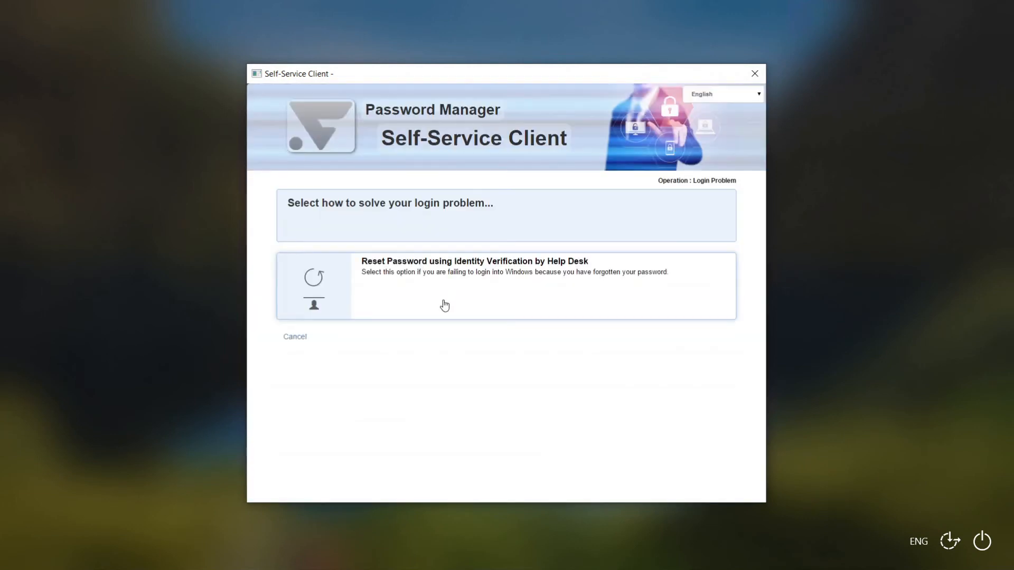
Step: Request a Help Desk–verified password reset with the phone number, location Copenhagen and comment 'Help me'
left_click(444, 306)
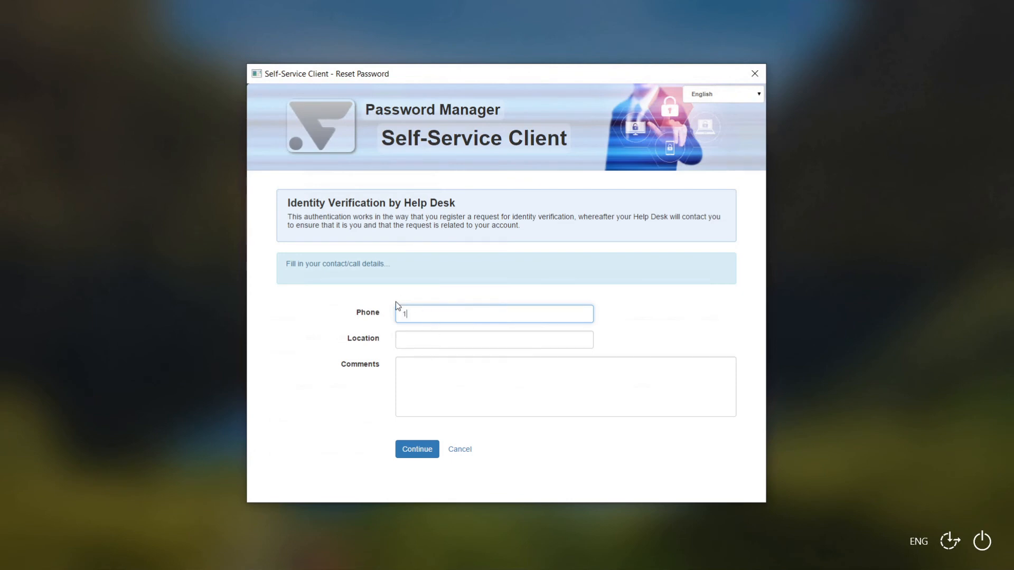
type("12345678")
key("Tab")
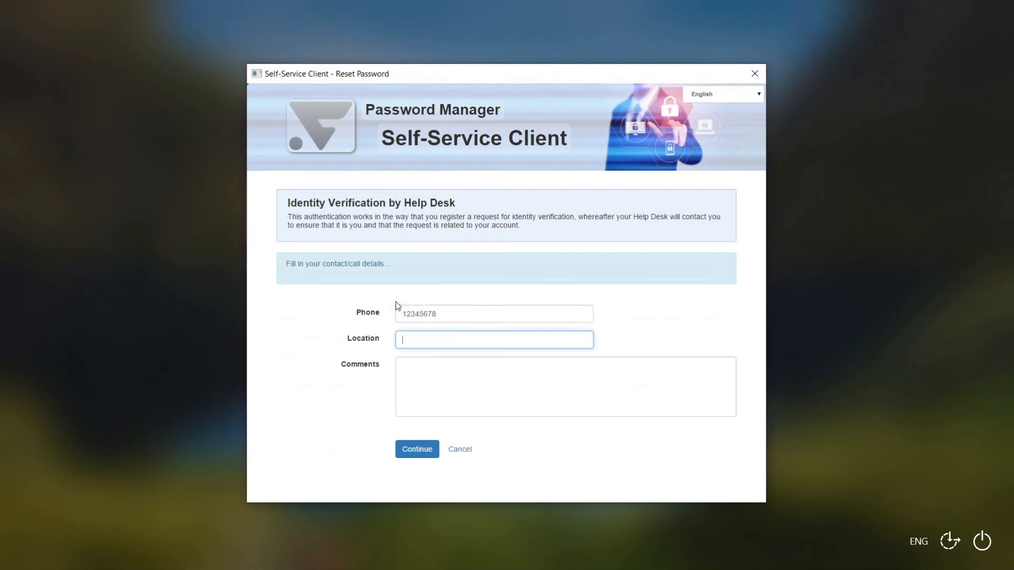
type("Copenhagen")
key("Tab")
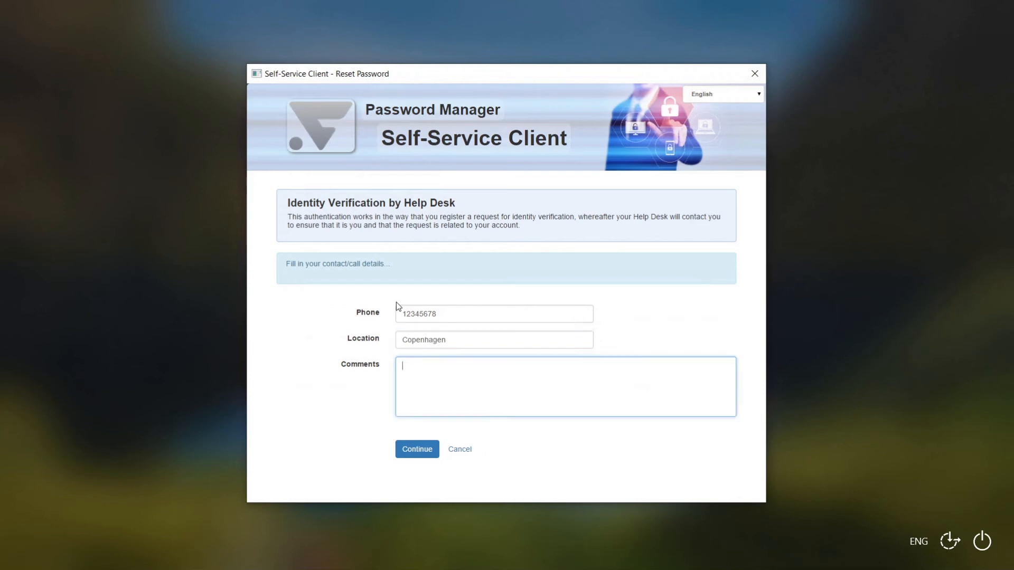
type("Help me")
left_click(420, 450)
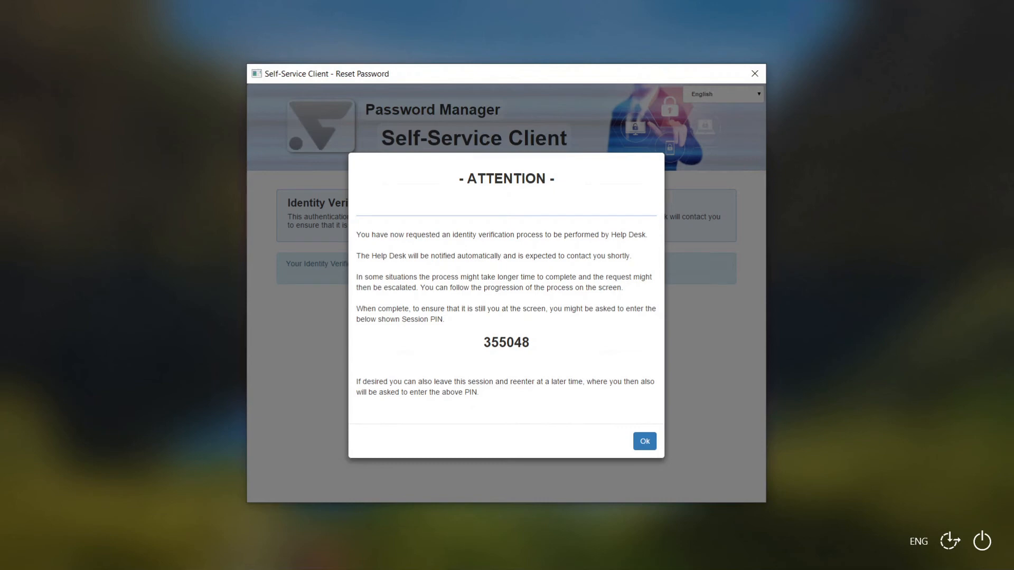
left_click(651, 443)
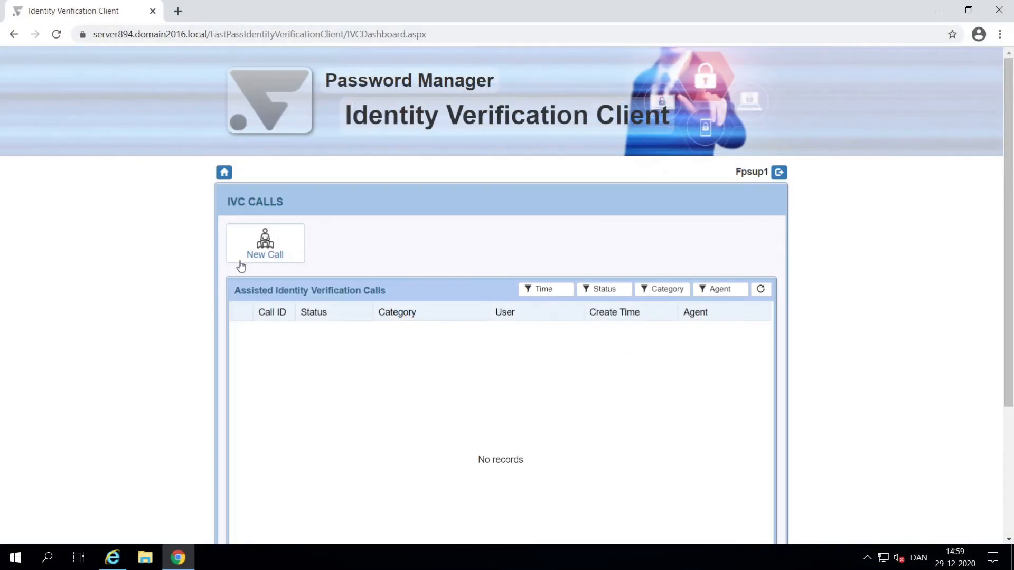
Step: Start a new identity verification call in the Domain Login Problem category
left_click(263, 251)
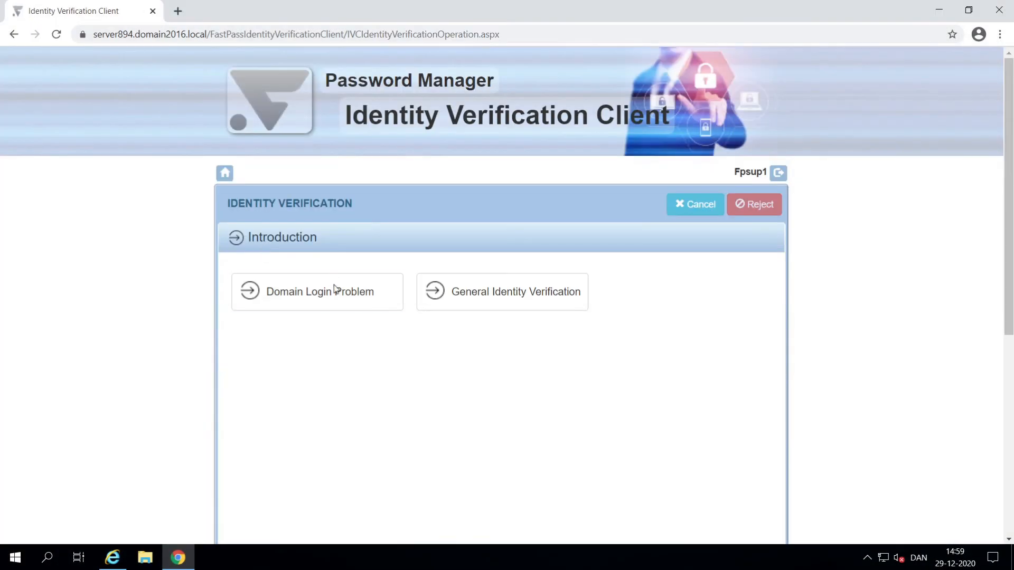
left_click(329, 292)
scroll(717, 421, "down", 3)
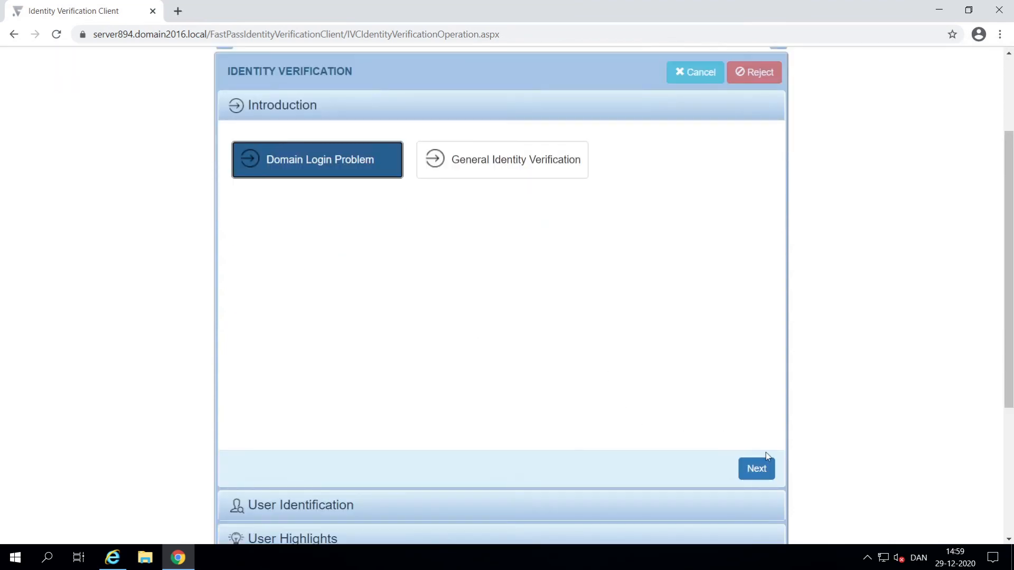
left_click(765, 471)
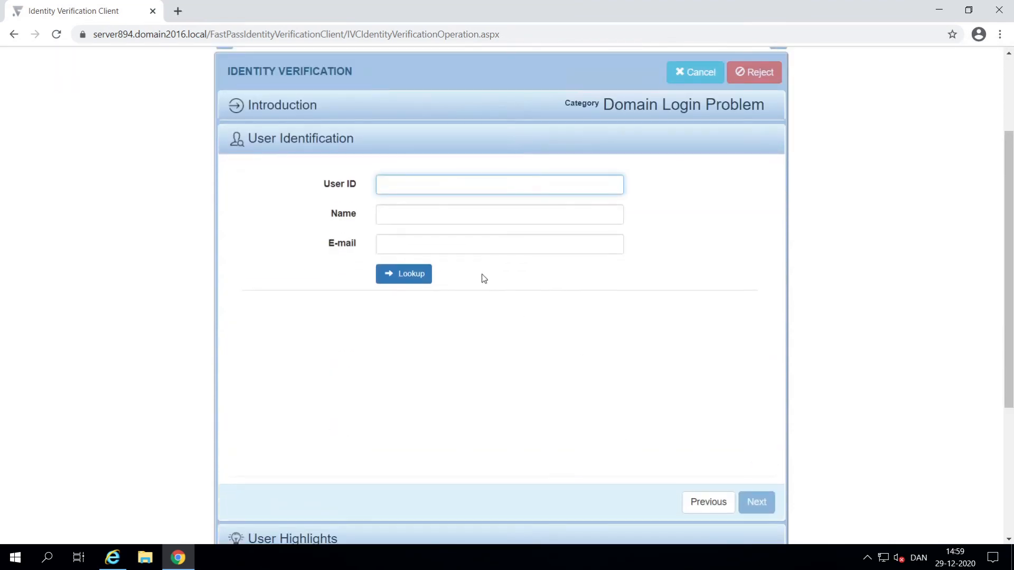
Step: Look up user FPUSER1 and review the highlights: self-service request pending, account Active, unenrolled
type("FPUSER1")
key("Return")
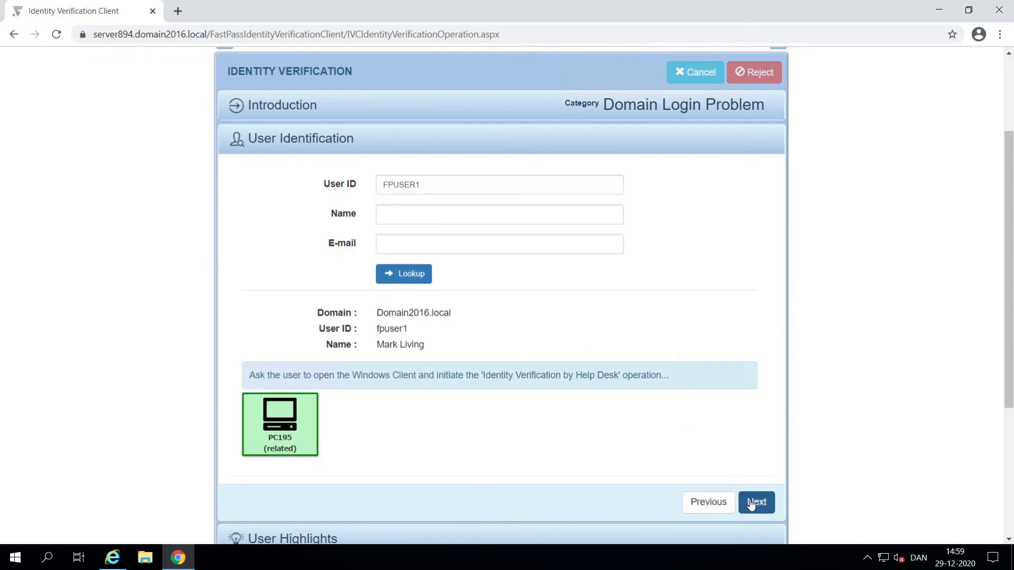
left_click(752, 505)
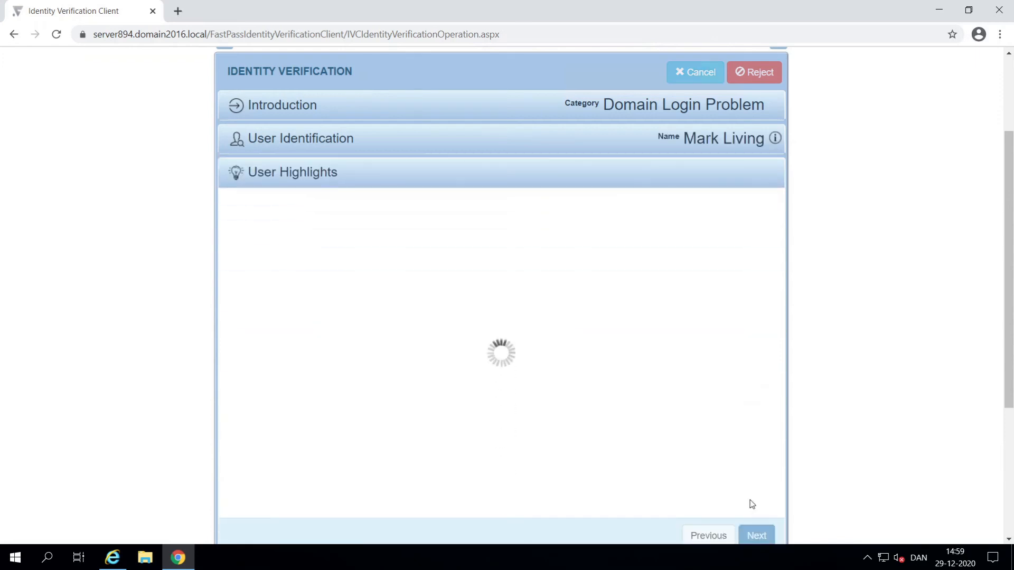
scroll(748, 491, "down", 1)
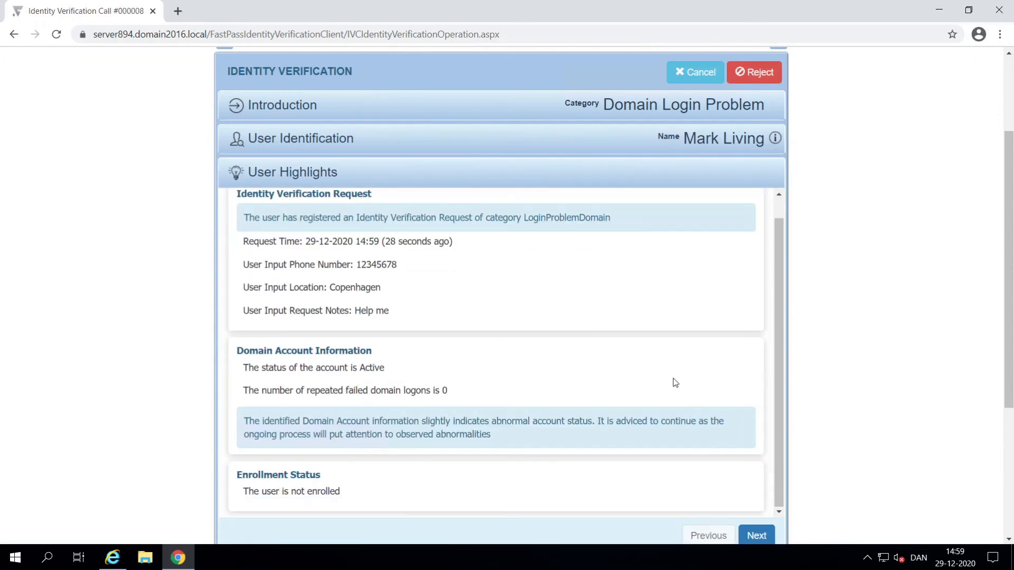
scroll(667, 376, "down", 1)
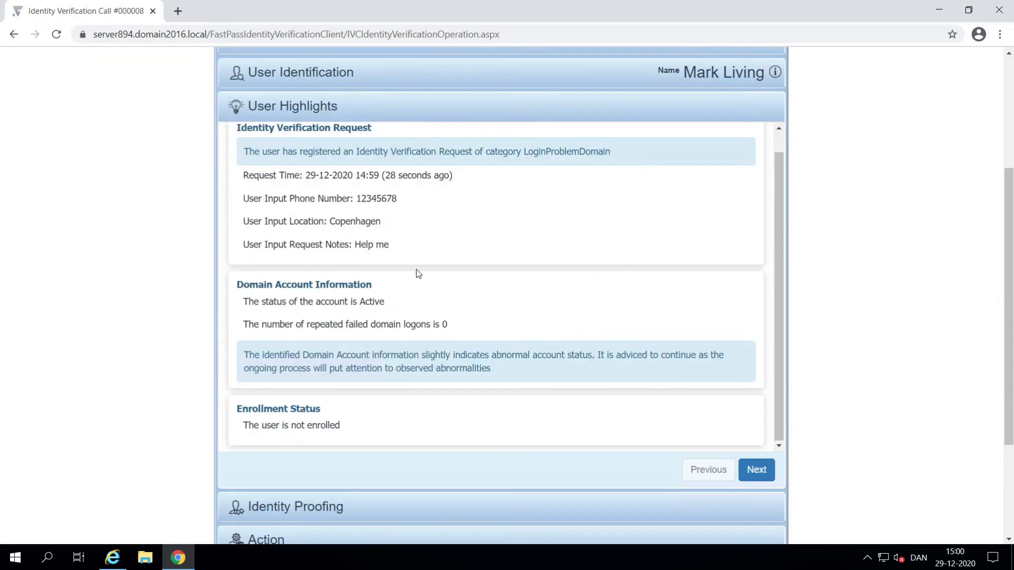
Step: Accept the Policy Circumvention for IVC Supervisors so proofing reaches 100%, then advance to the action step
left_click(764, 473)
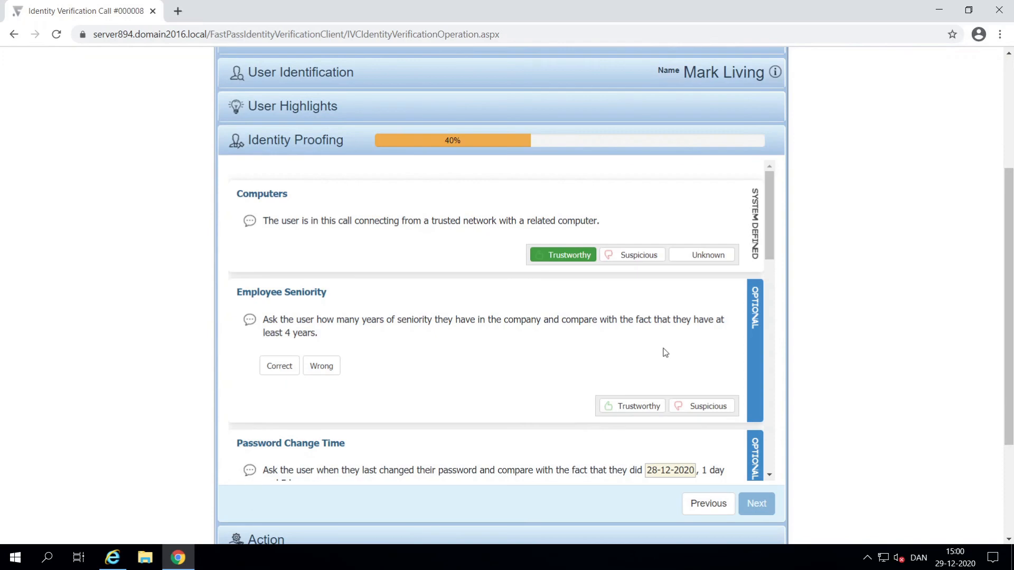
scroll(665, 352, "down", 1)
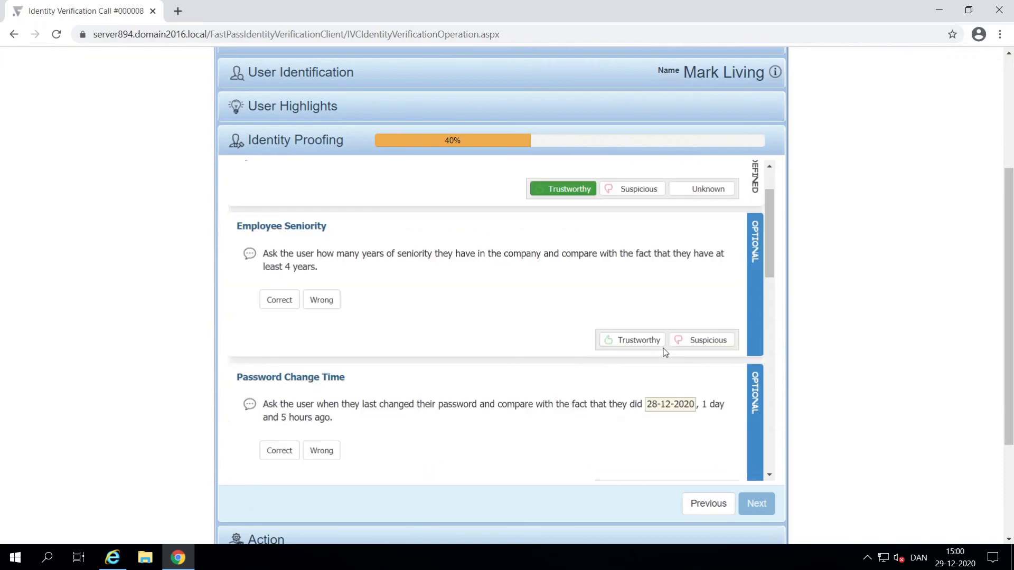
scroll(665, 353, "down", 1)
scroll(665, 352, "down", 1)
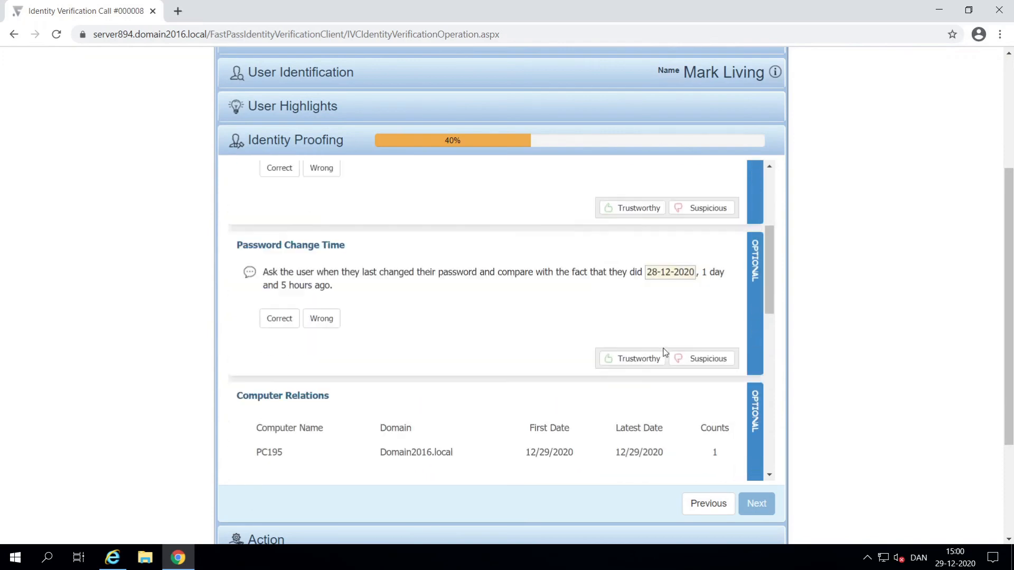
scroll(665, 352, "down", 2)
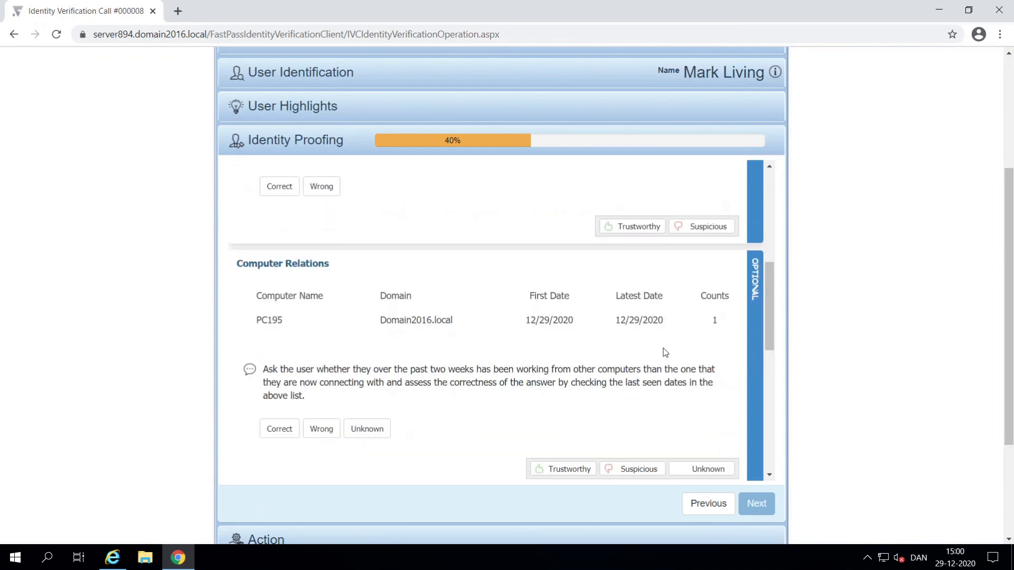
scroll(665, 352, "down", 4)
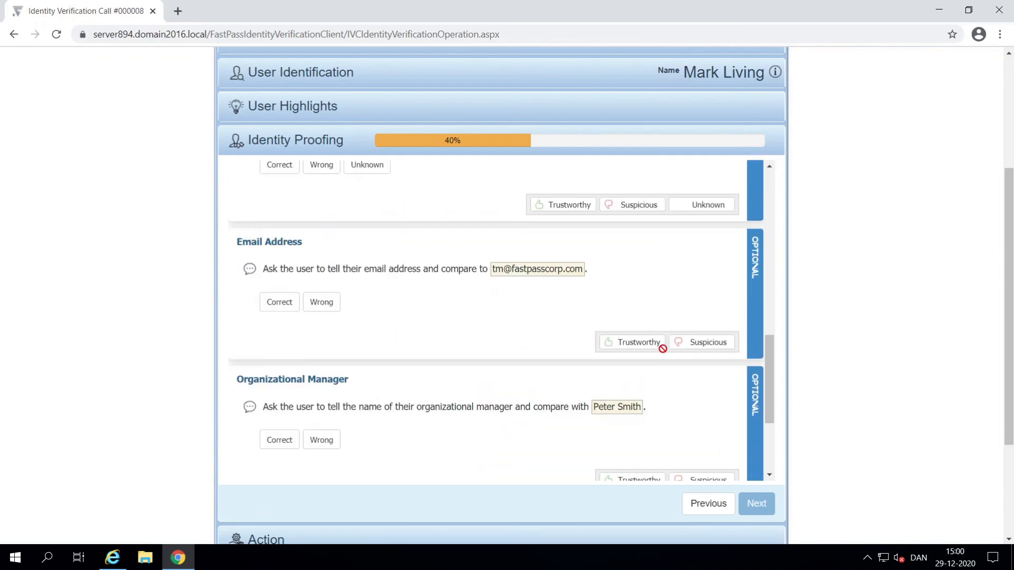
scroll(662, 349, "down", 3)
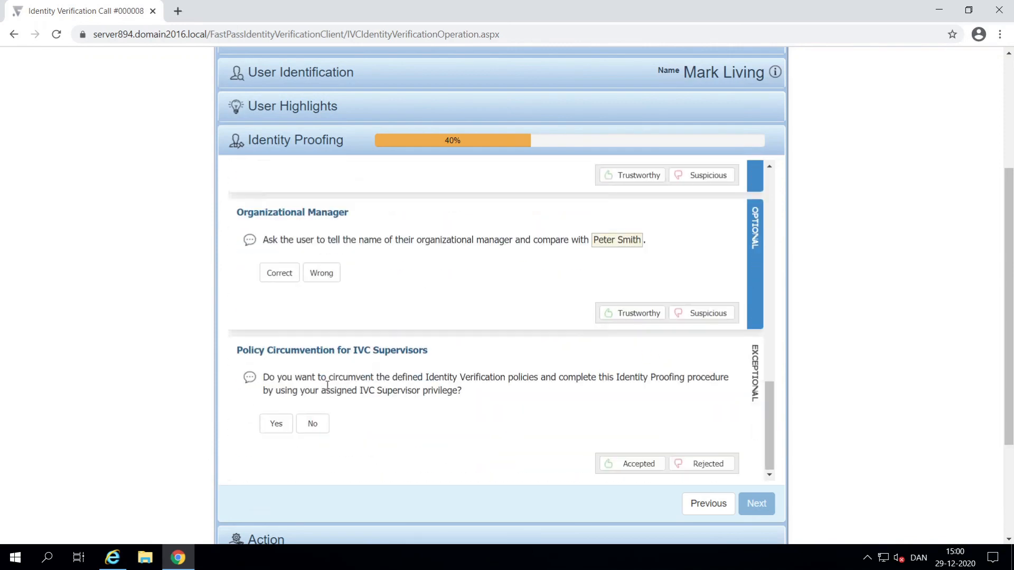
left_click(274, 422)
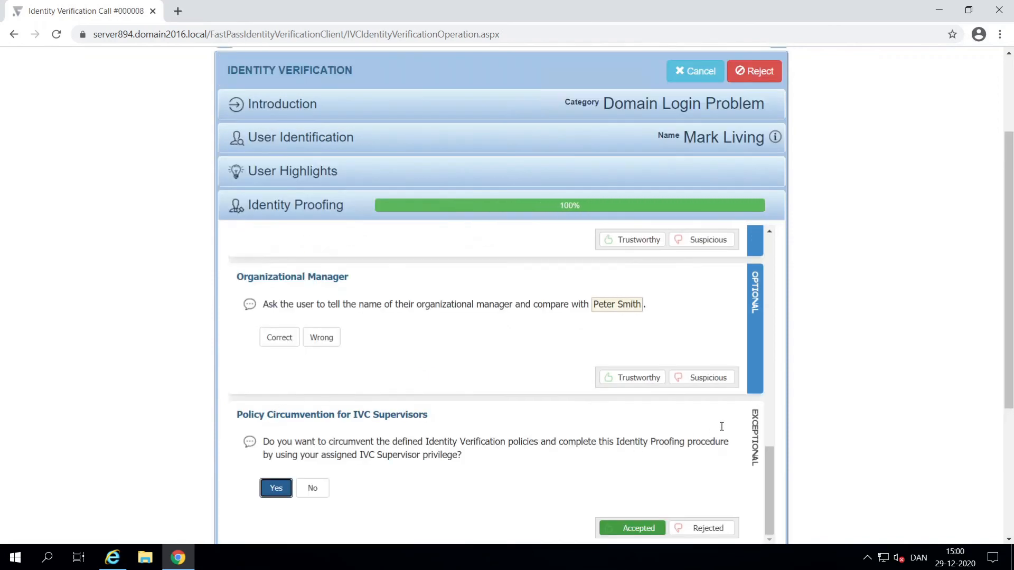
scroll(895, 363, "down", 4)
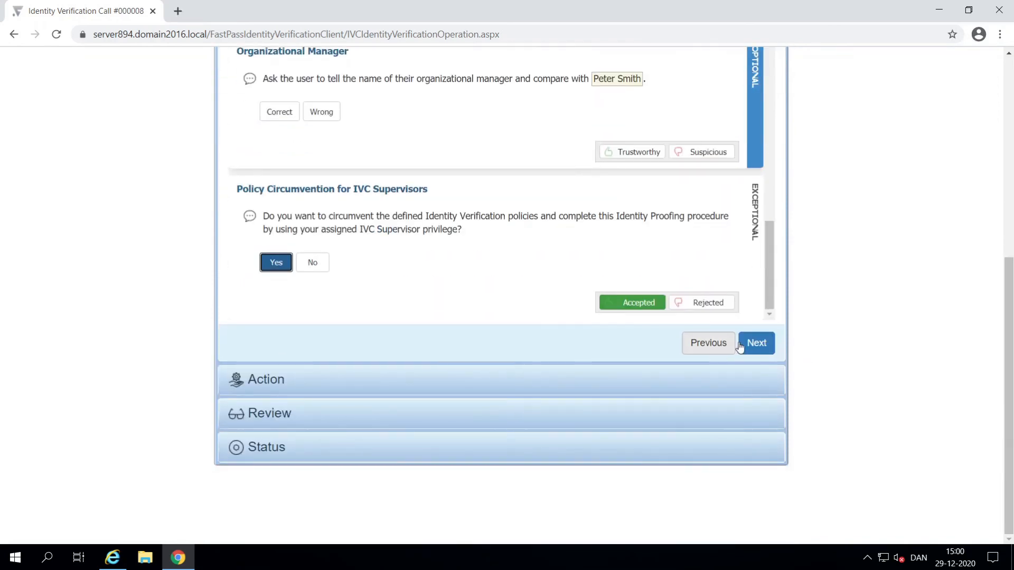
left_click(743, 347)
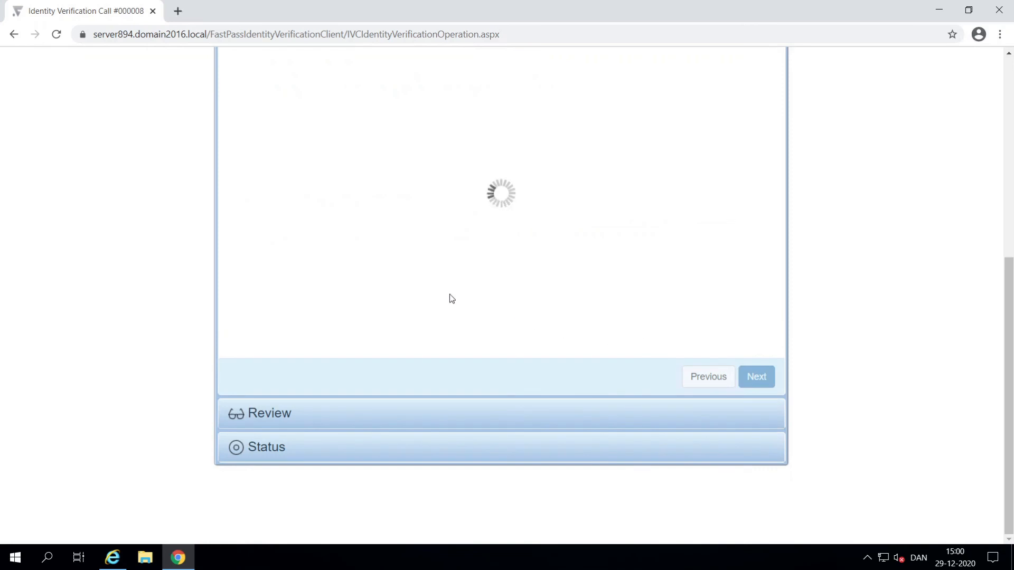
scroll(311, 85, "up", 3)
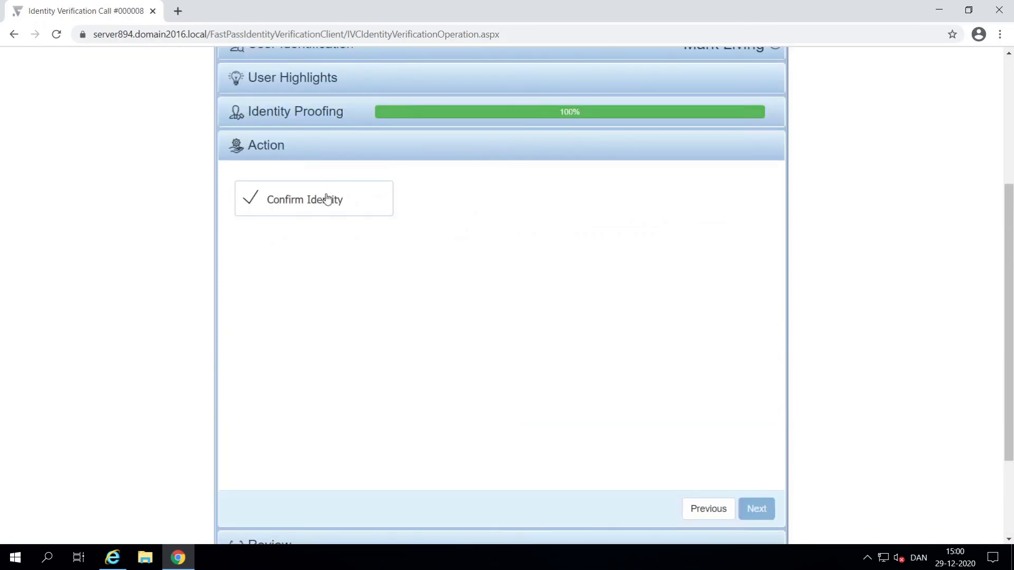
Step: Confirm the user's identity with the remark 'Identity Verified' and close the finished call
left_click(328, 199)
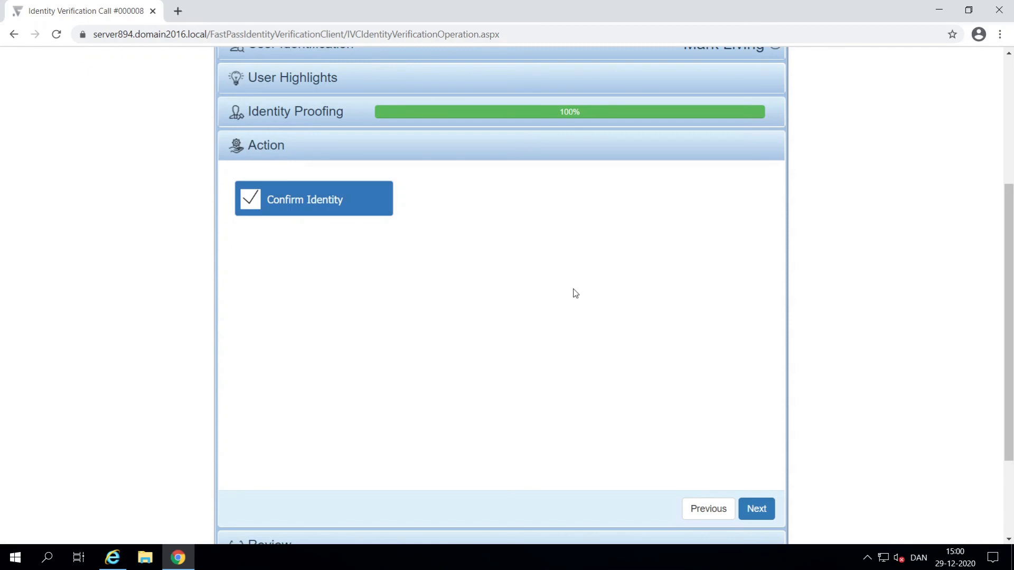
left_click(756, 510)
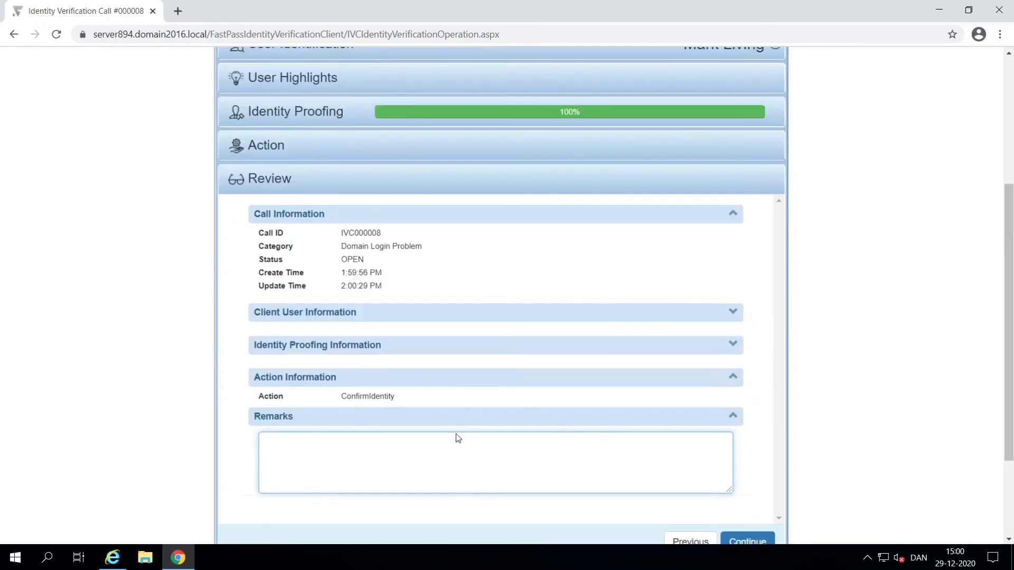
type("Identity Verified")
left_click(766, 543)
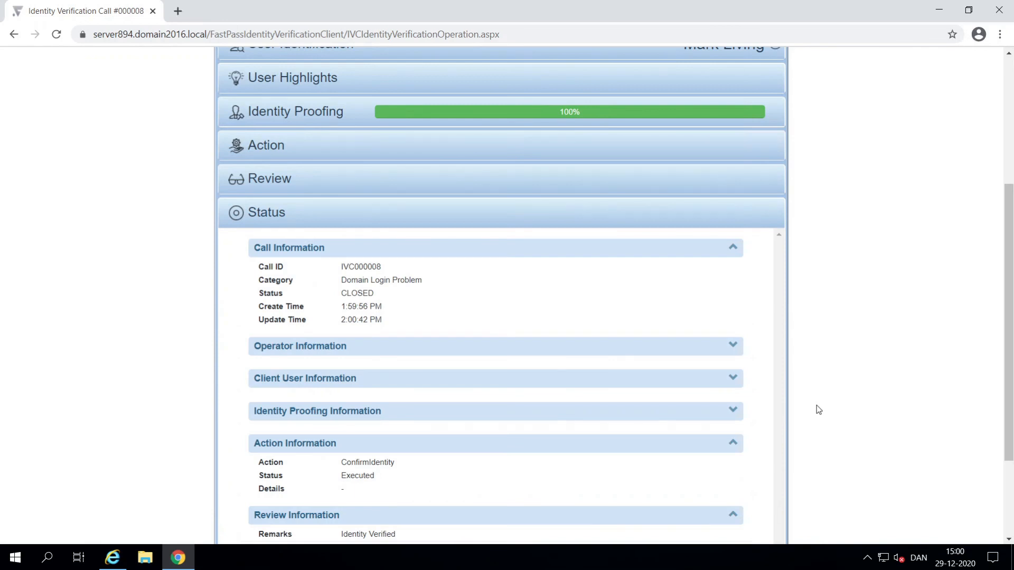
scroll(817, 410, "down", 2)
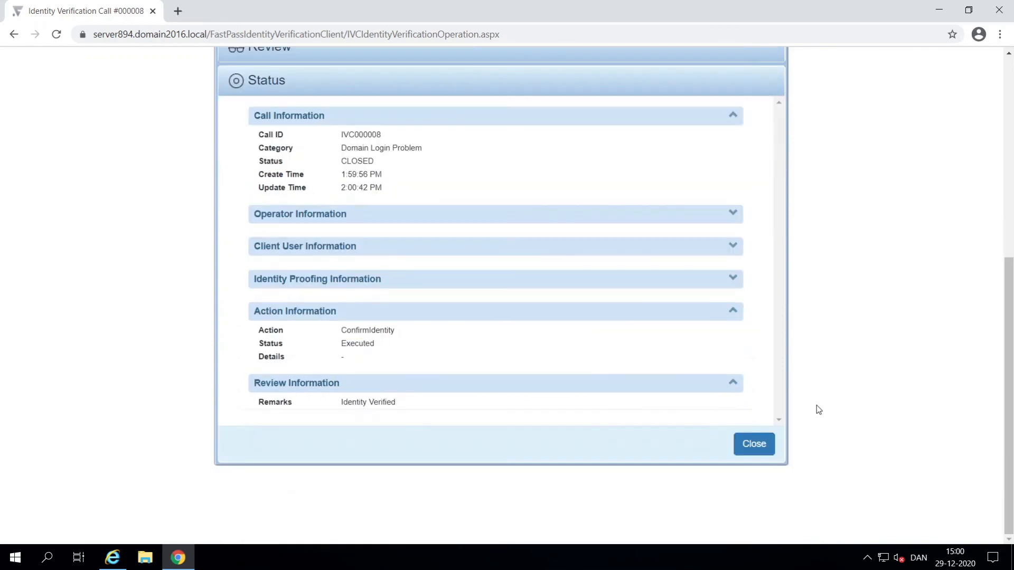
left_click(753, 444)
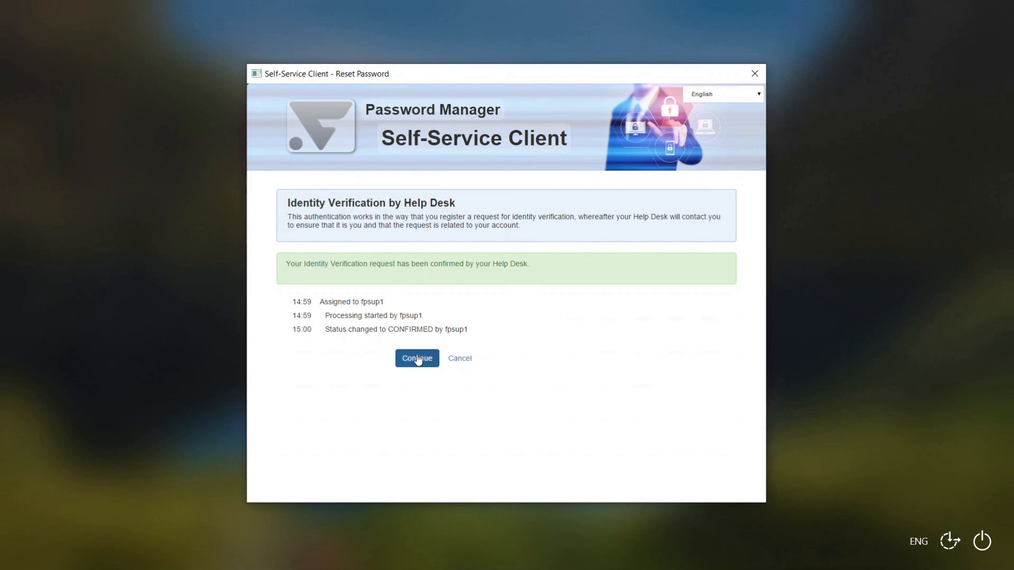
Step: Enter and confirm a new policy-compliant password and submit it
left_click(417, 359)
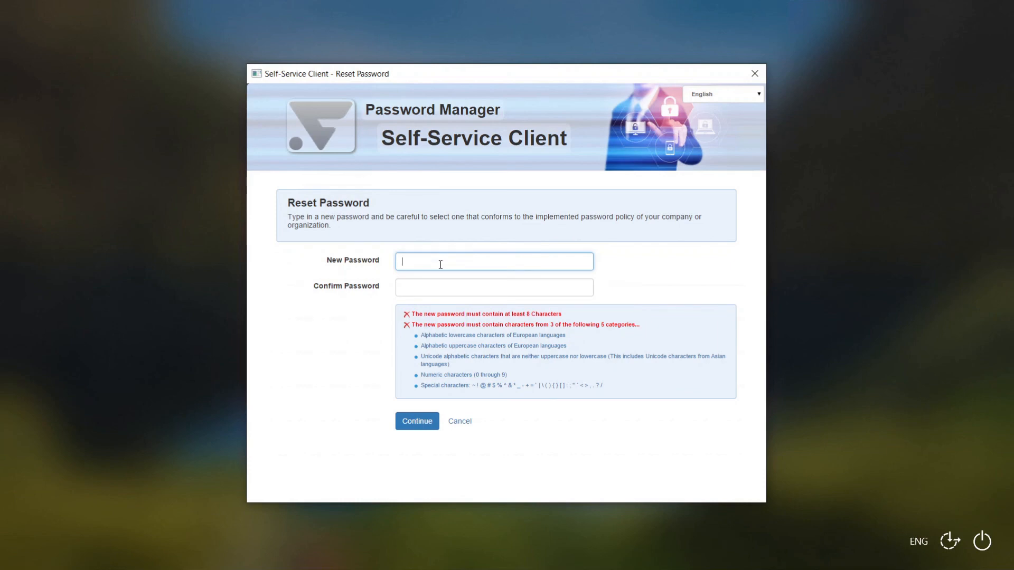
type("••••••")
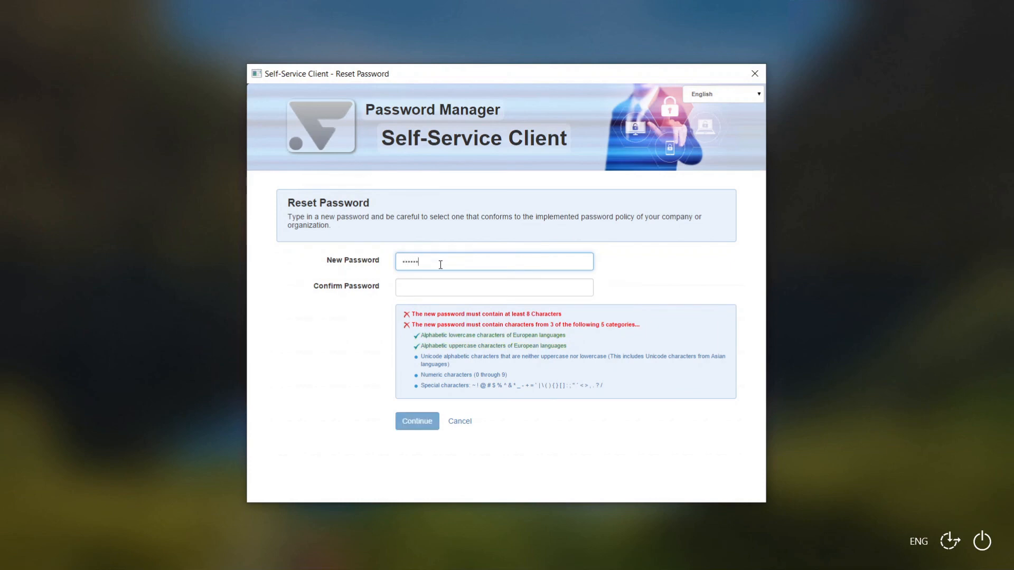
type("••")
key("Tab")
type("•")
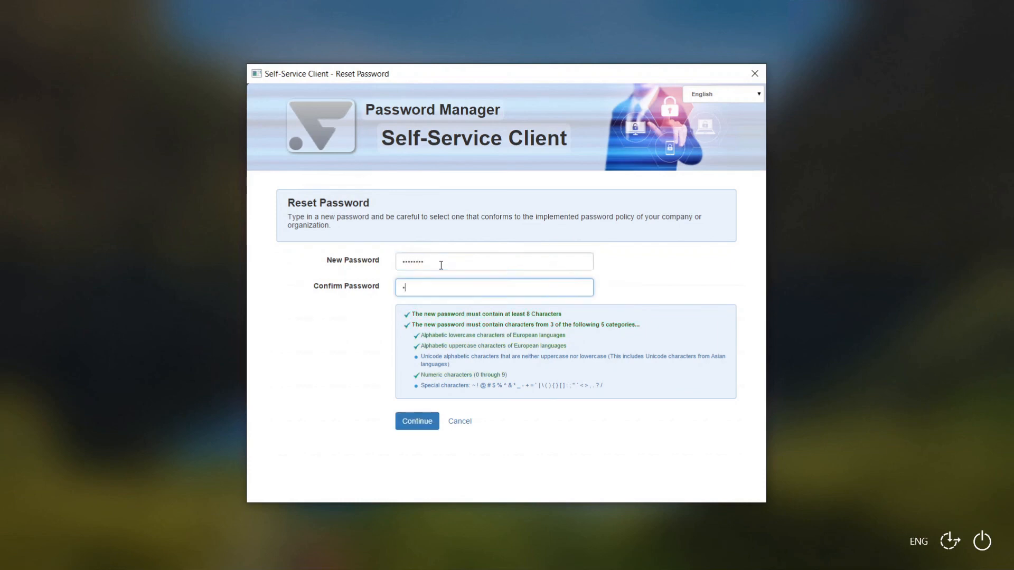
type("•••••••")
left_click(413, 420)
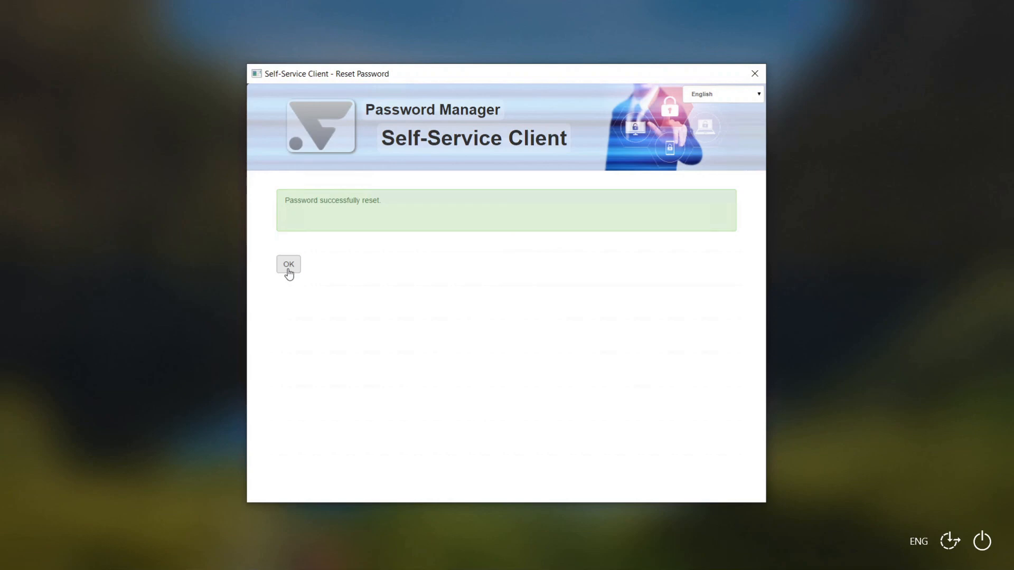
Step: Dismiss the success message and sign in to Windows with the new password
left_click(288, 266)
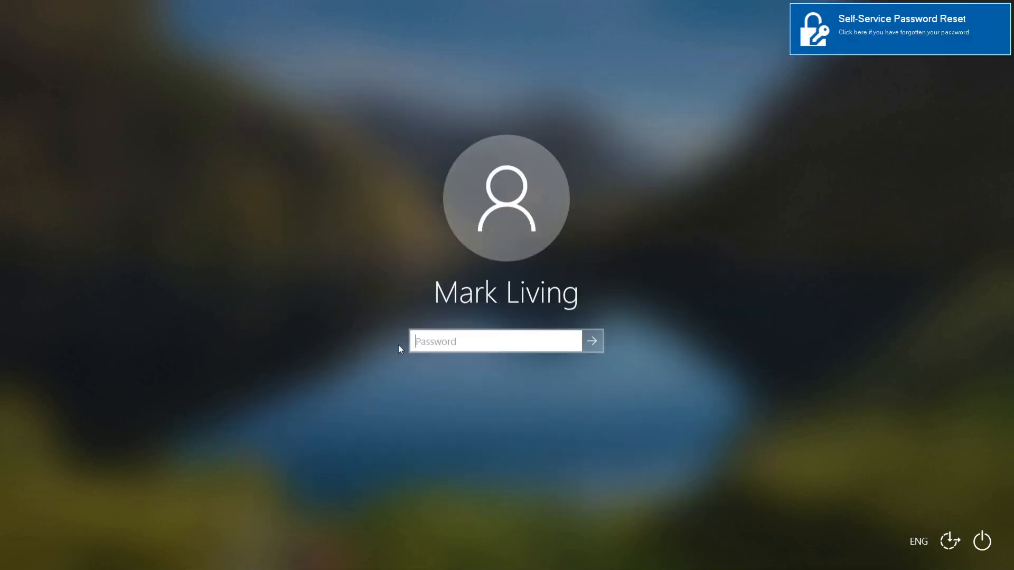
type("********")
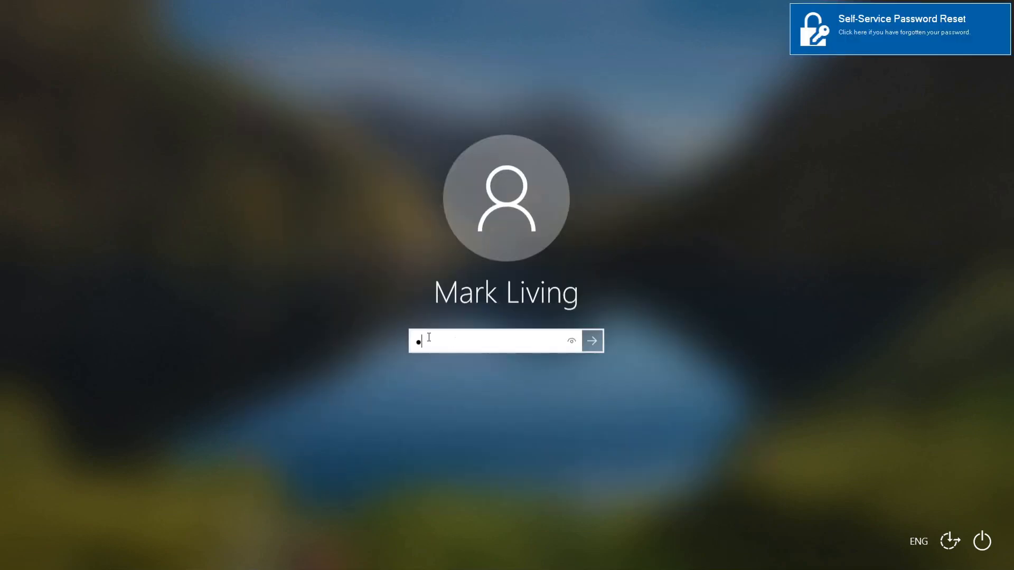
type("*")
key("Return")
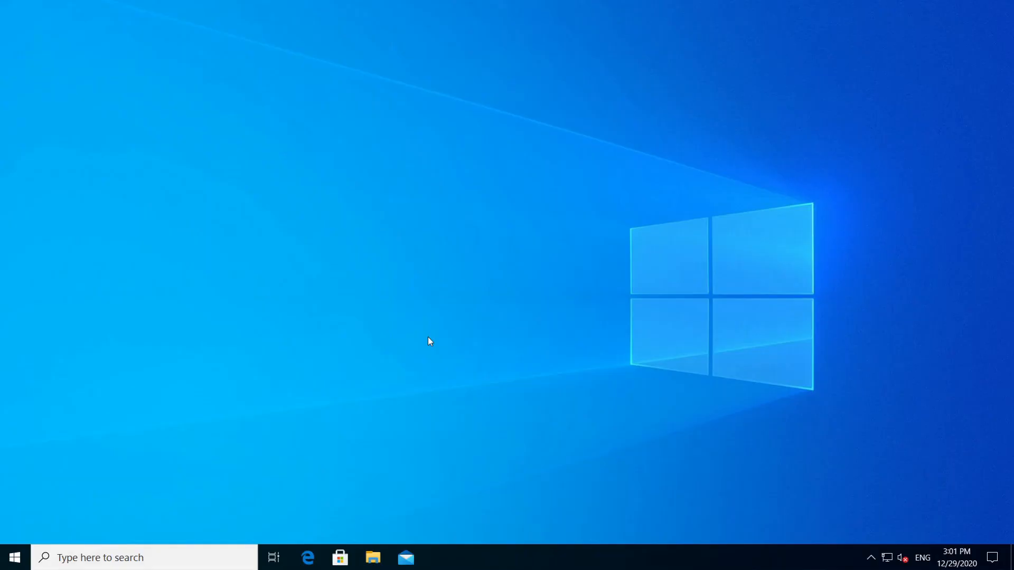